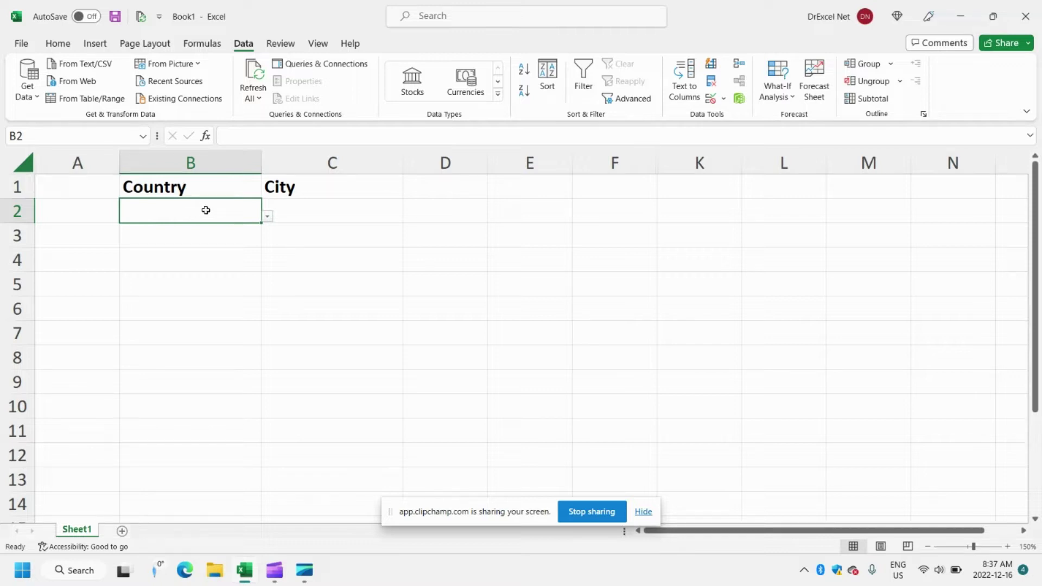
Choose Canada in the B2 drop-down and view its city choices in C2.
left_click(268, 217)
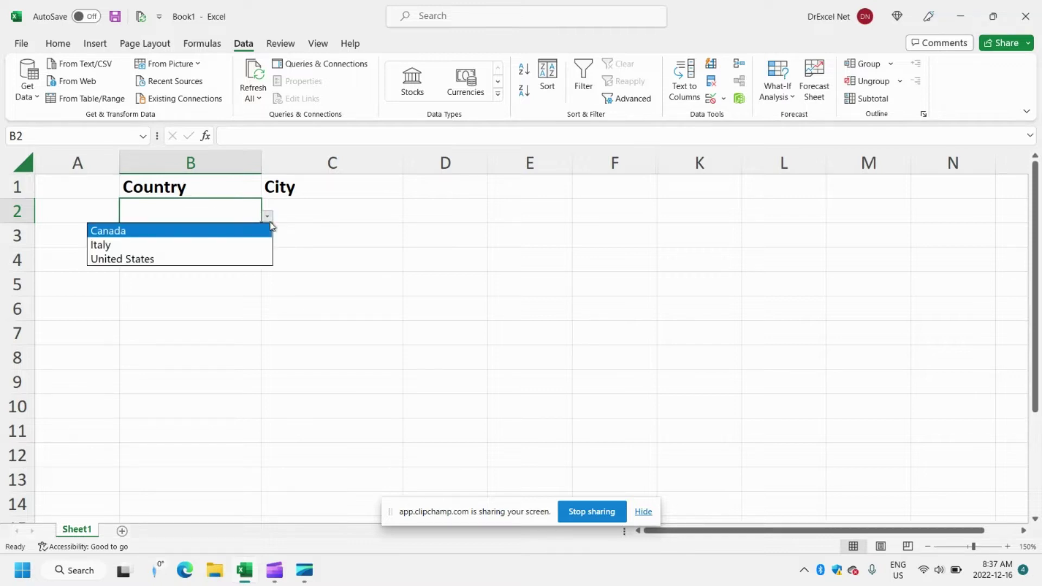
left_click(237, 231)
left_click(386, 216)
left_click(408, 217)
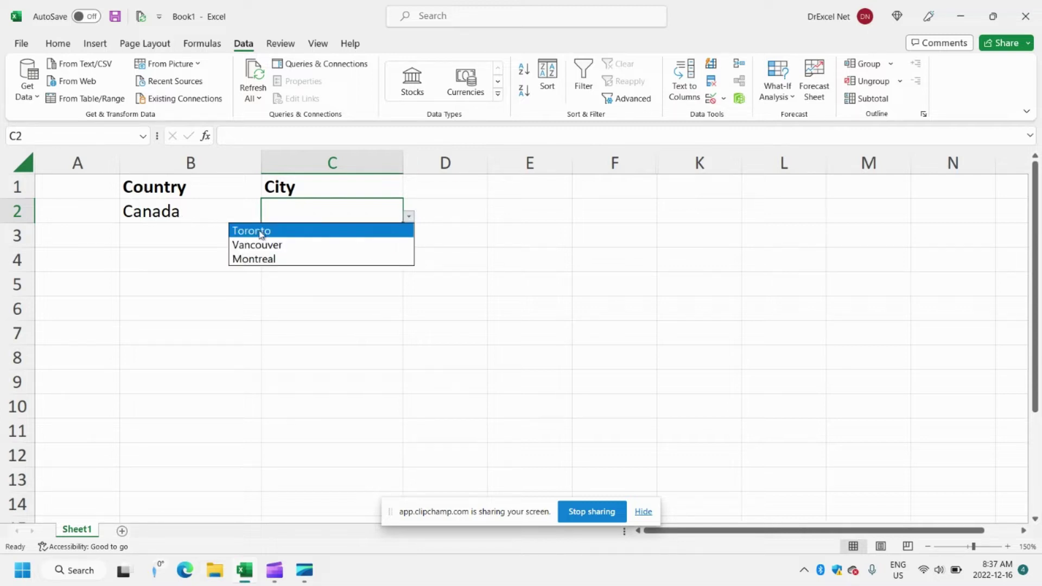
left_click(240, 213)
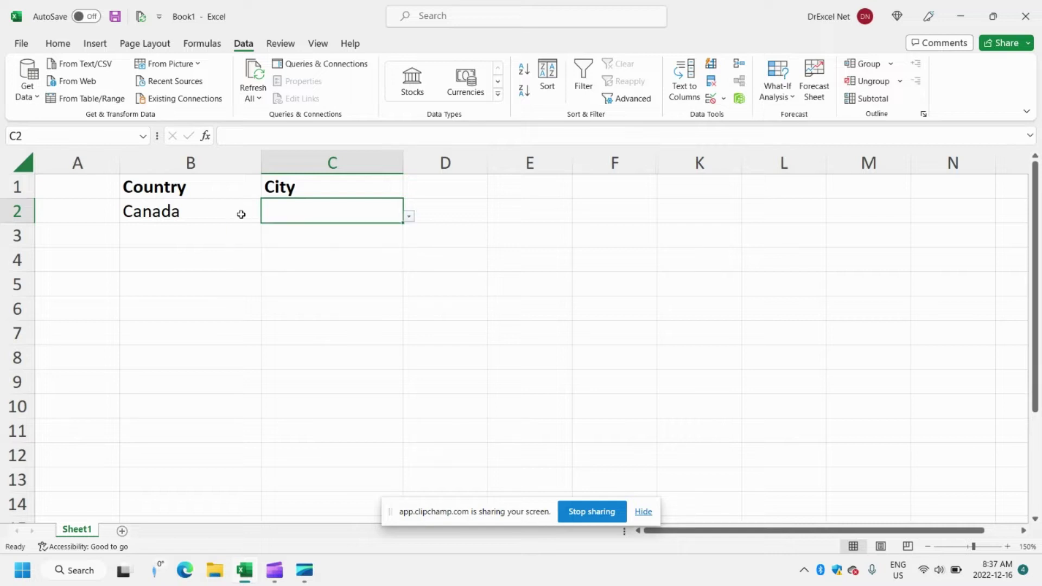
Switch B2 to Italy, view its city choices in C2, then go to the File screen.
left_click(240, 213)
left_click(268, 217)
left_click(239, 243)
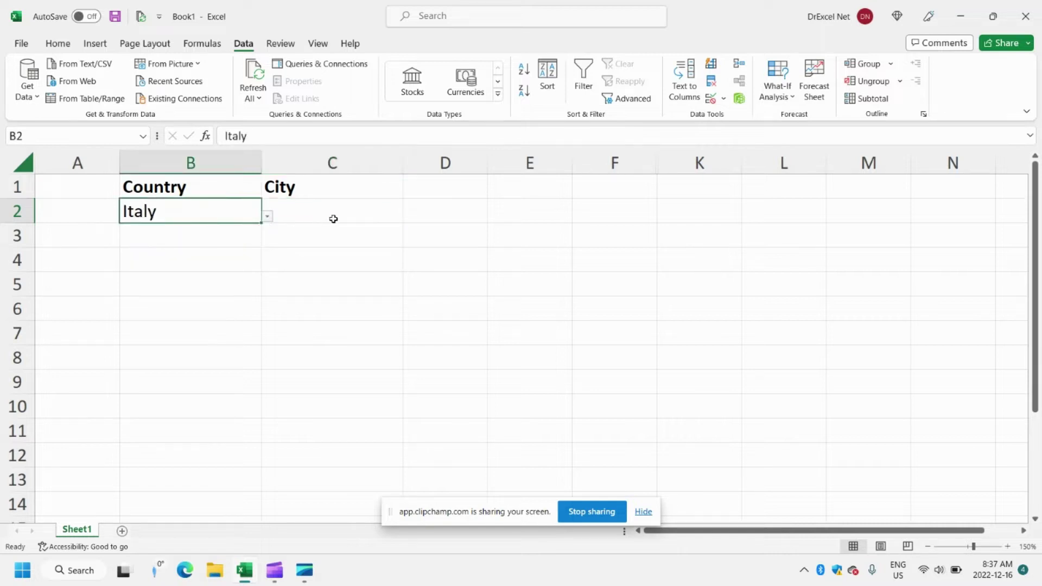
left_click(393, 212)
left_click(408, 217)
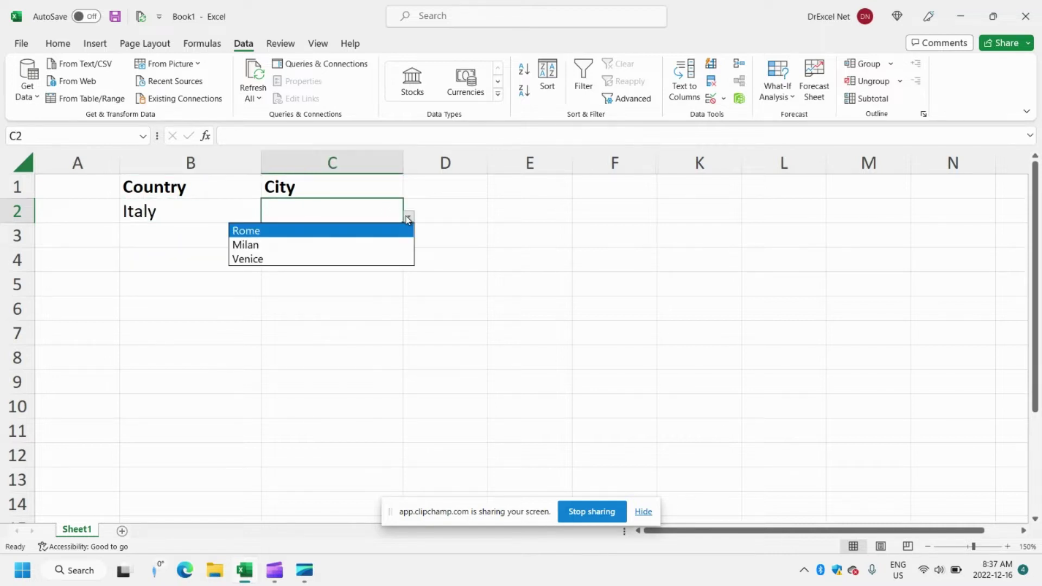
left_click(337, 215)
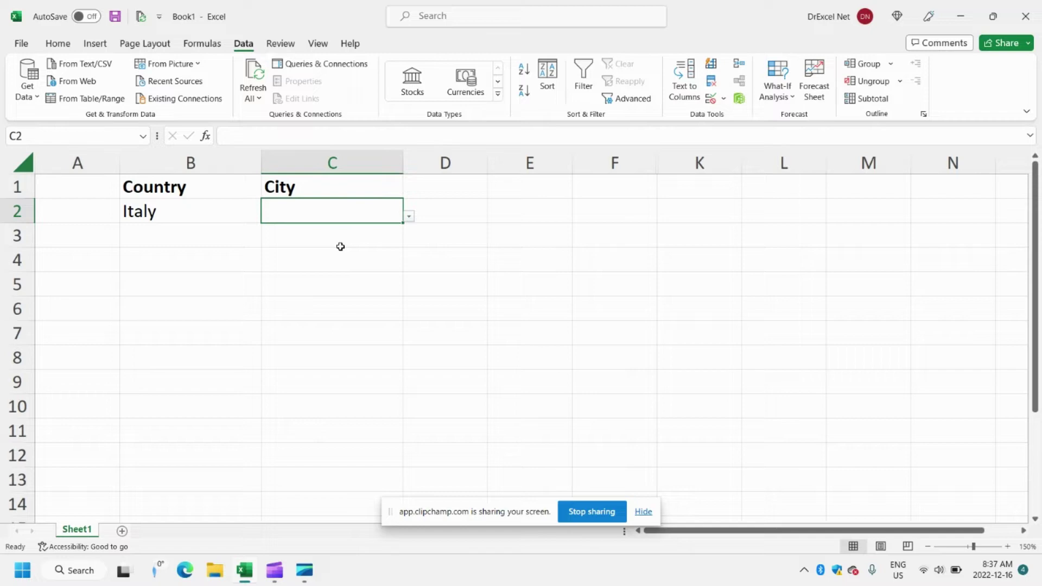
left_click(21, 44)
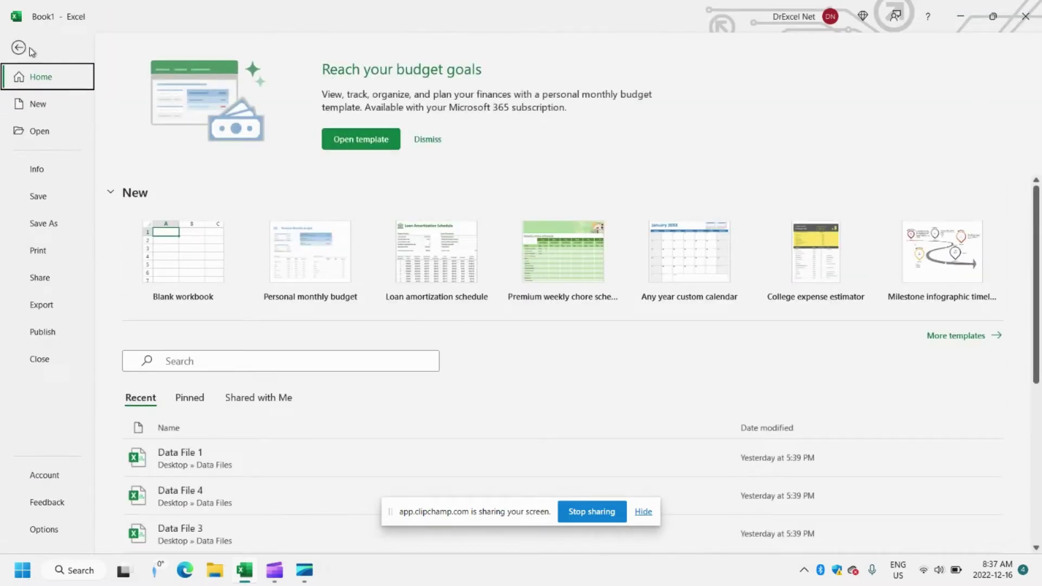
Create a new blank workbook and select cell B2.
left_click(48, 107)
left_click(190, 160)
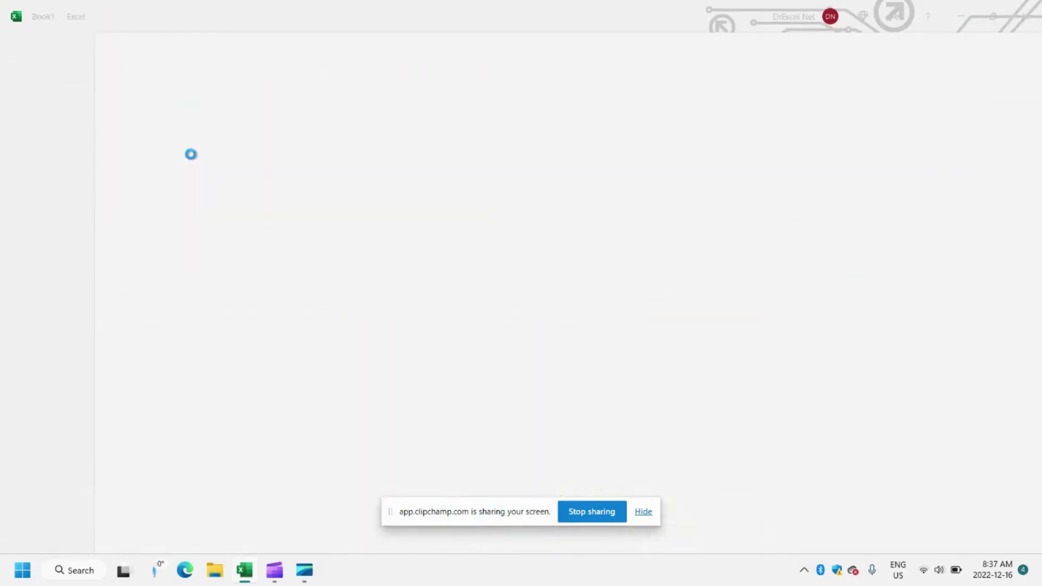
left_click(98, 190)
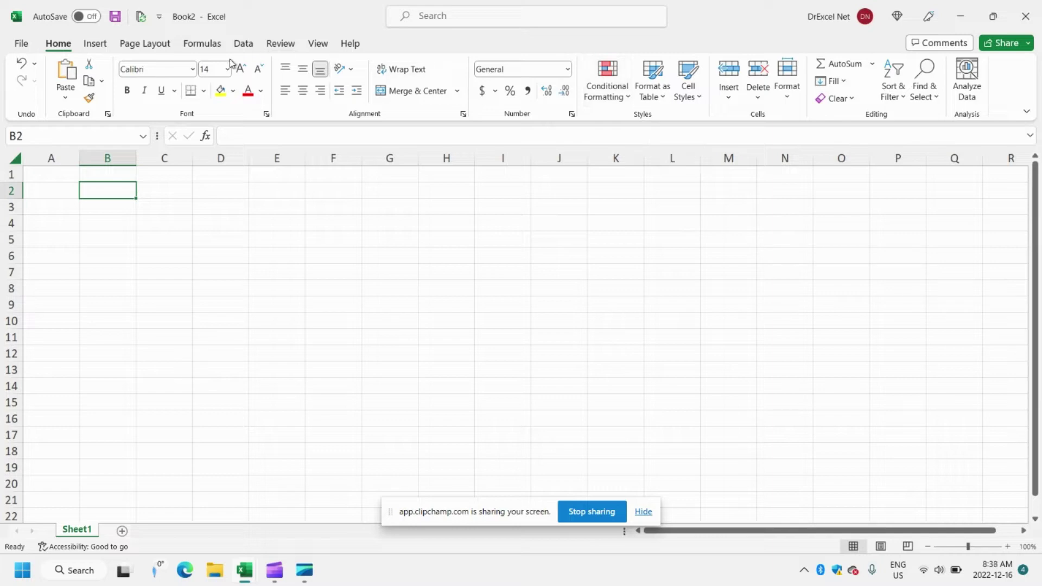
Restrict B2 to a list with the source Canada, Italy, United States.
left_click(244, 44)
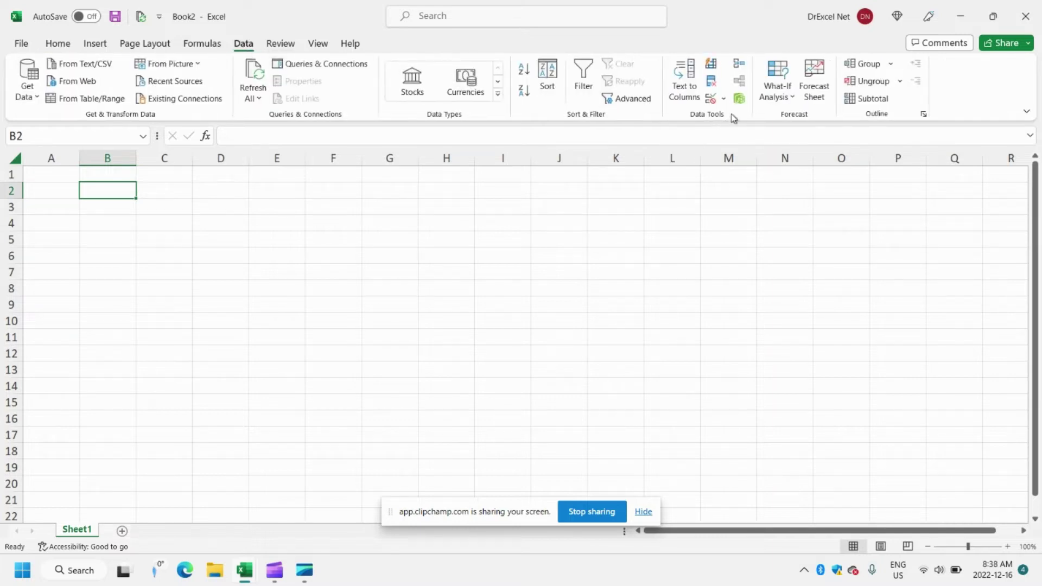
left_click(723, 99)
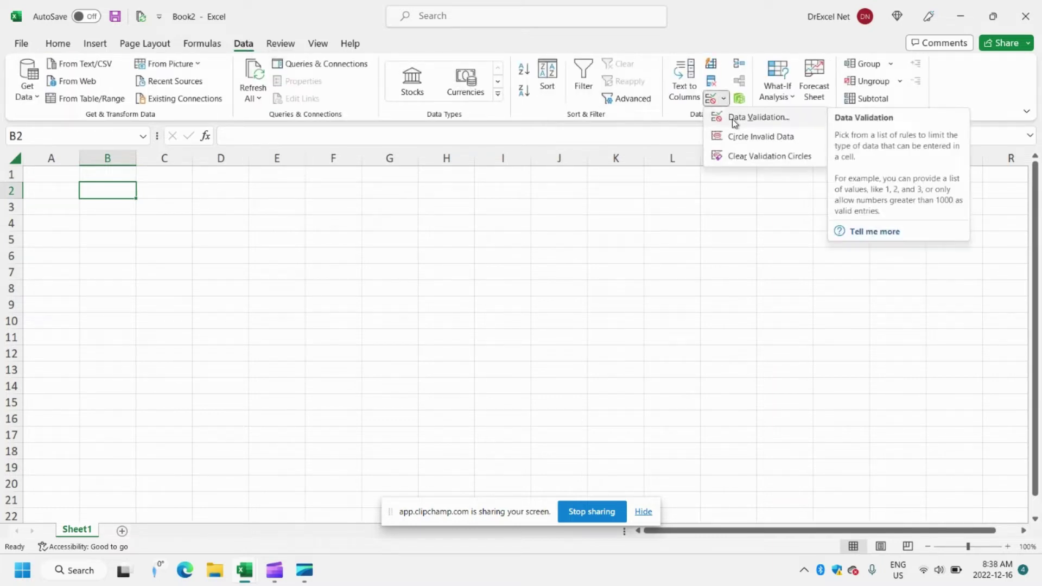
left_click(731, 117)
left_click_drag(598, 161, 445, 122)
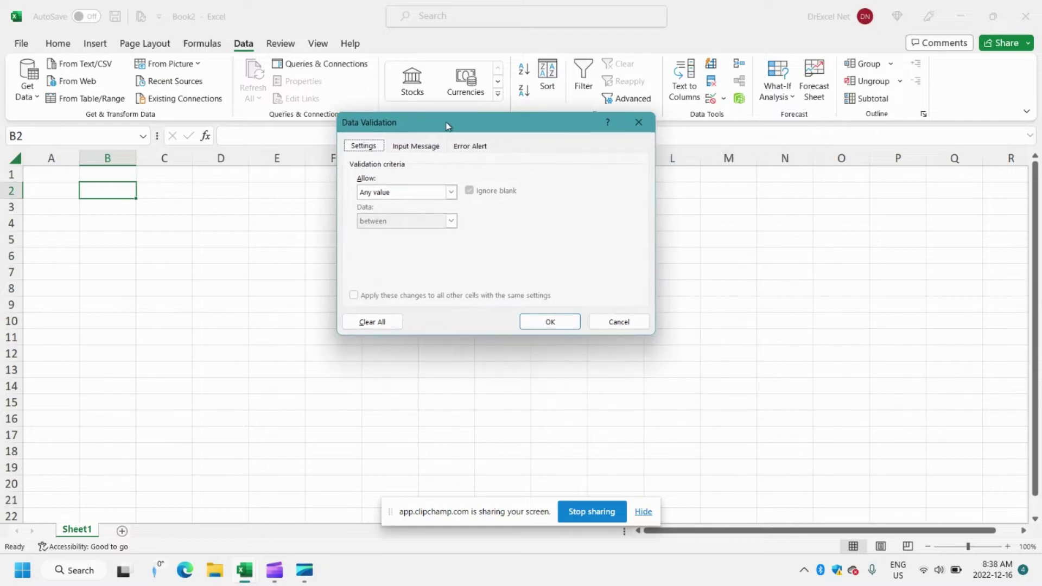
left_click(450, 192)
left_click(379, 232)
left_click(384, 248)
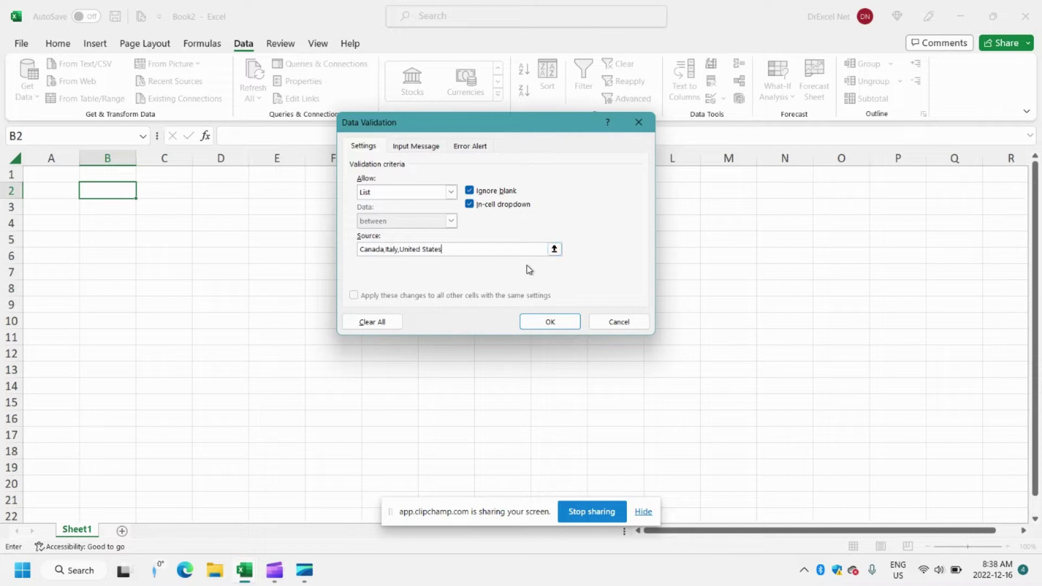
left_click(544, 322)
Enter the headers Country in B1 and City in C1 and make them bold.
left_click(132, 174)
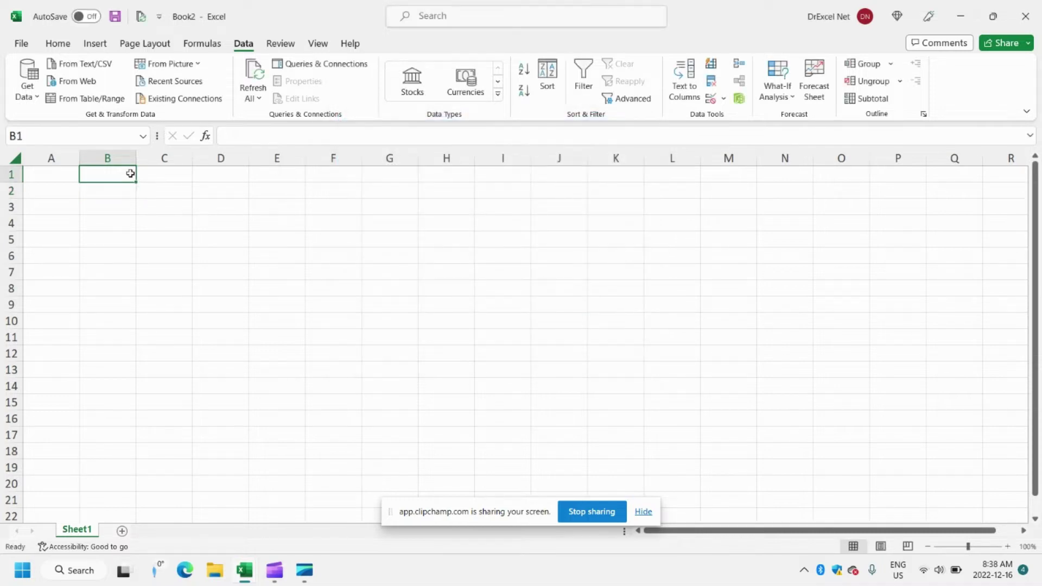
type("Country")
key("Return")
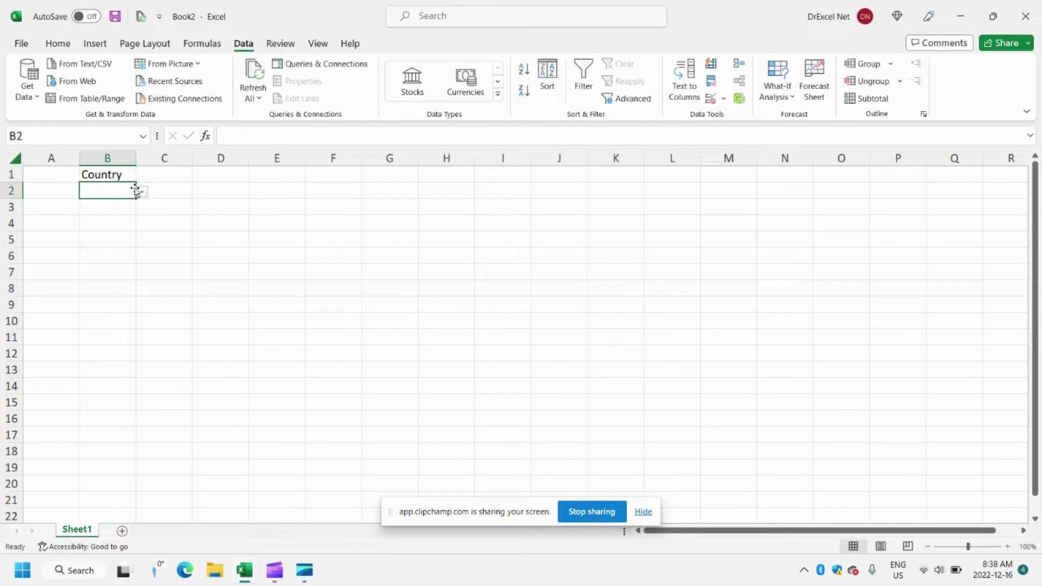
left_click(143, 193)
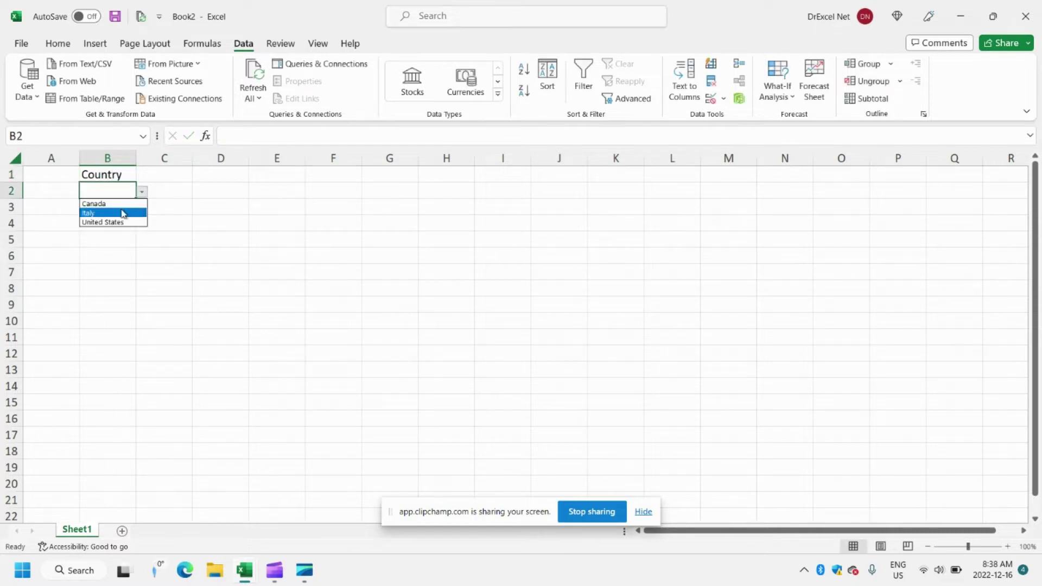
left_click(117, 179)
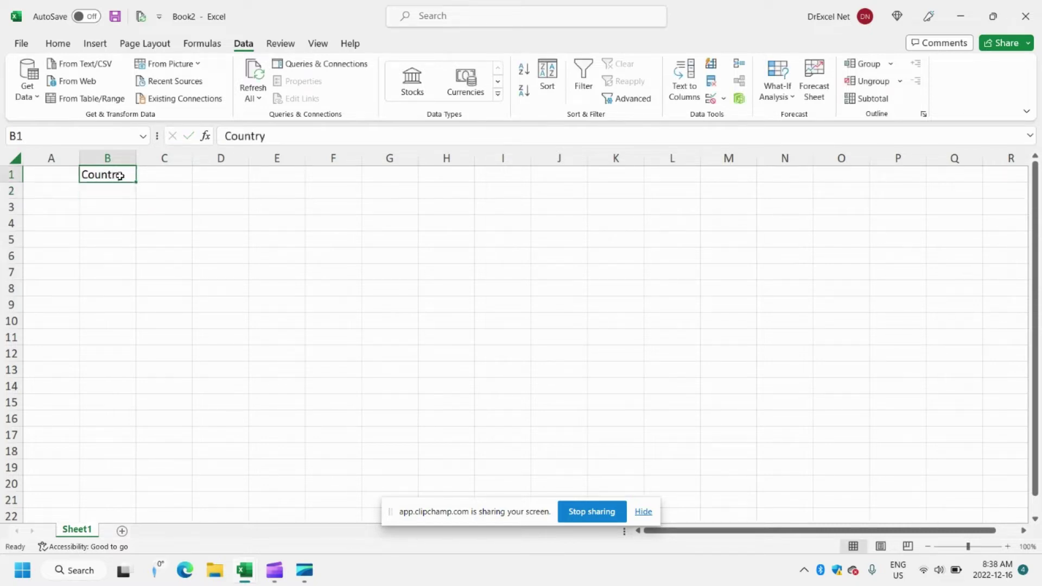
left_click(172, 178)
type("City")
key("Return")
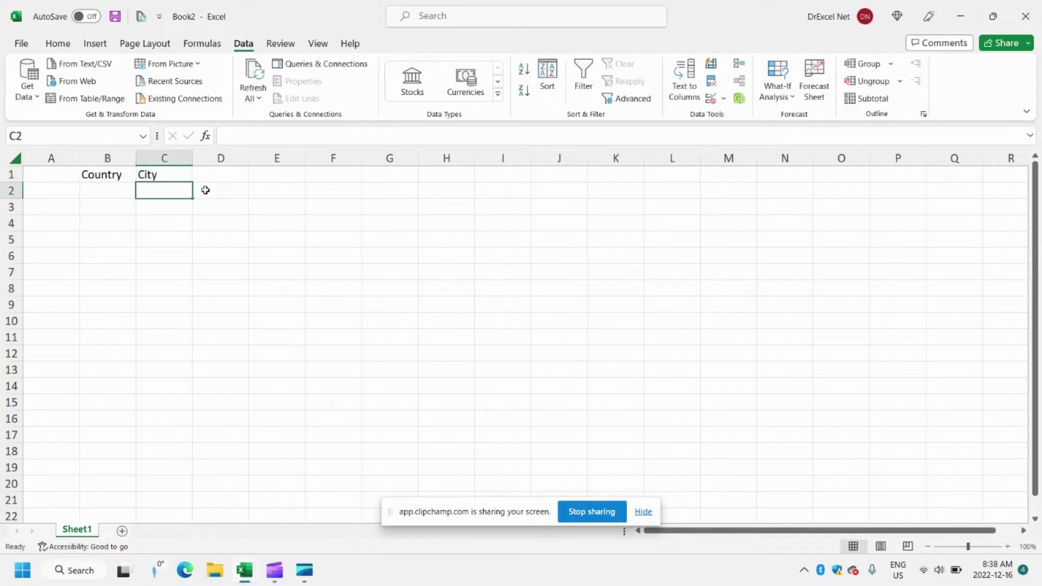
left_click_drag(144, 174, 126, 177)
key("ctrl+b")
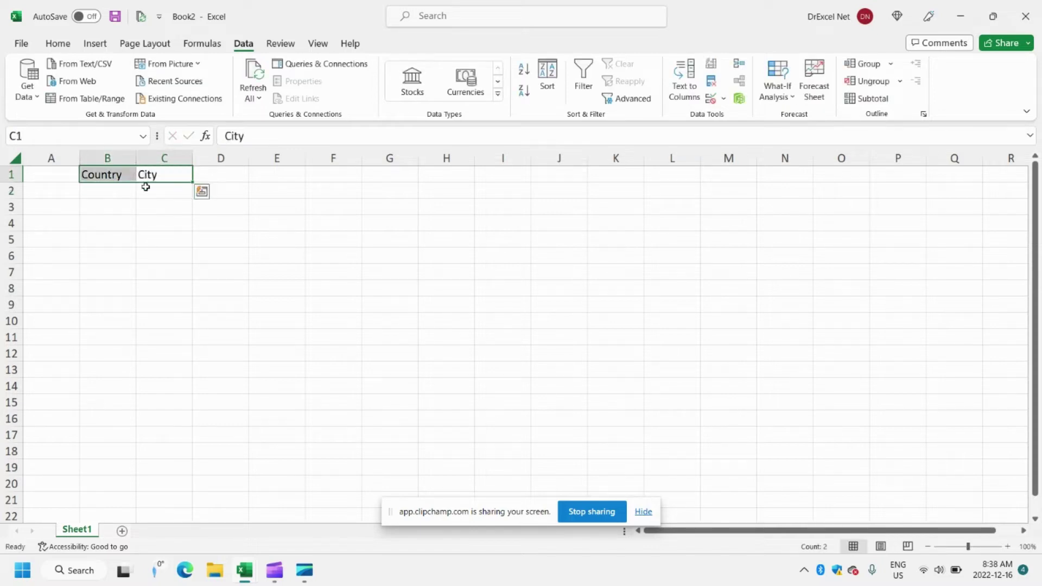
left_click(121, 225)
Widen column B.
left_click(125, 156)
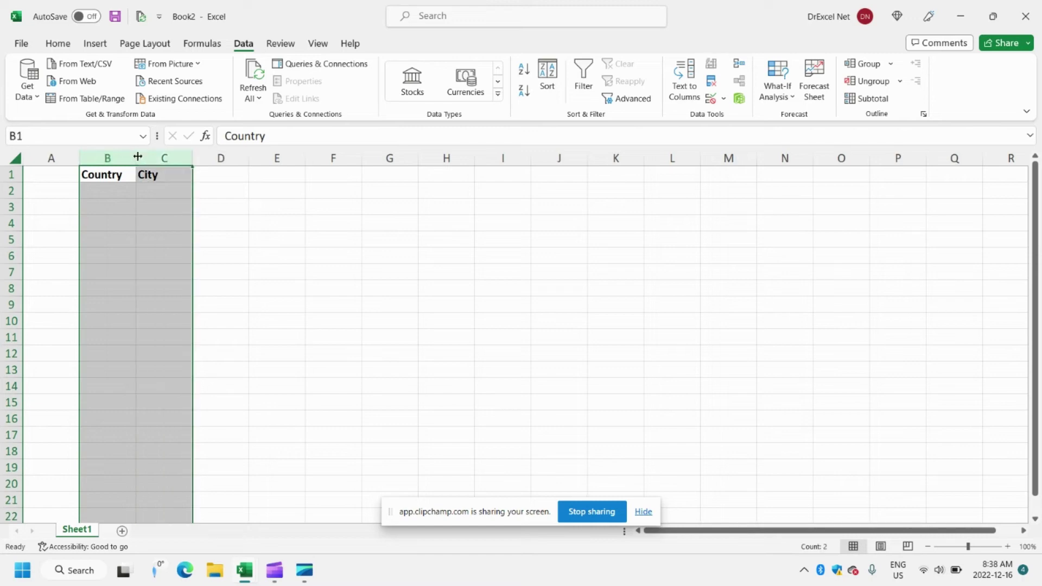
left_click_drag(135, 156, 158, 156)
left_click(206, 255)
Pick Canada from the B2 country drop-down.
left_click(211, 194)
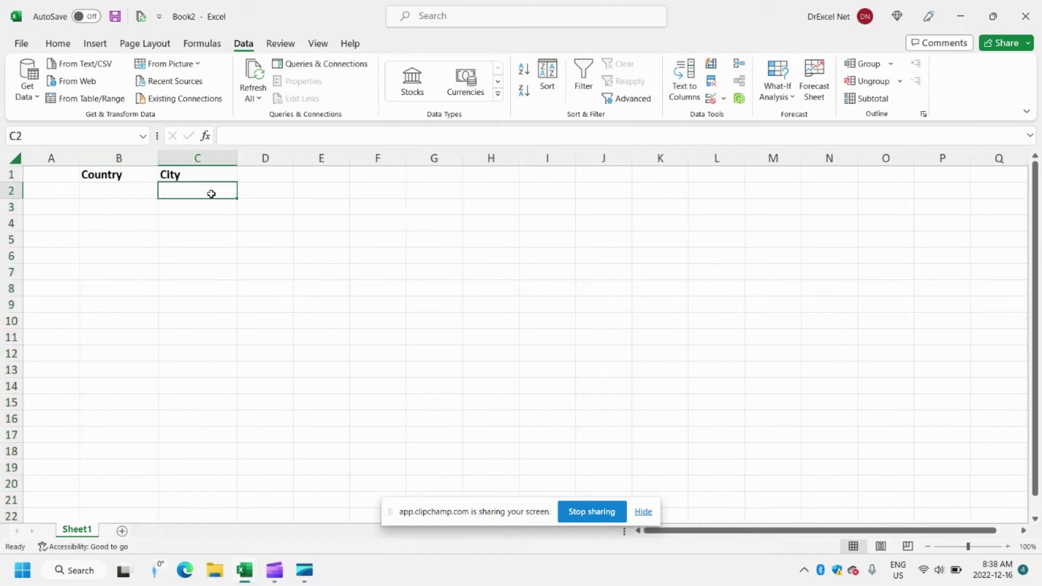
left_click(123, 187)
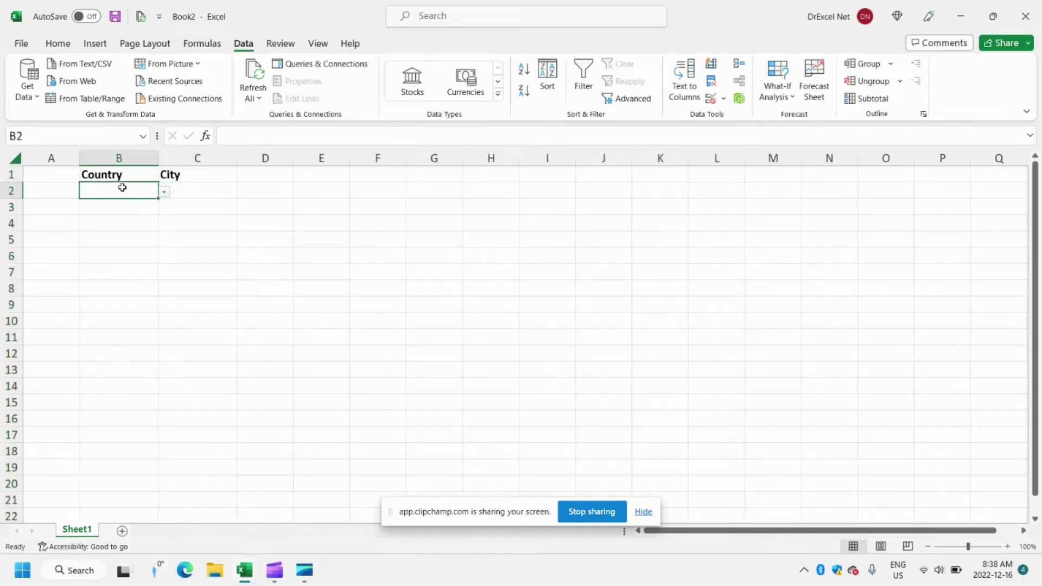
left_click(163, 192)
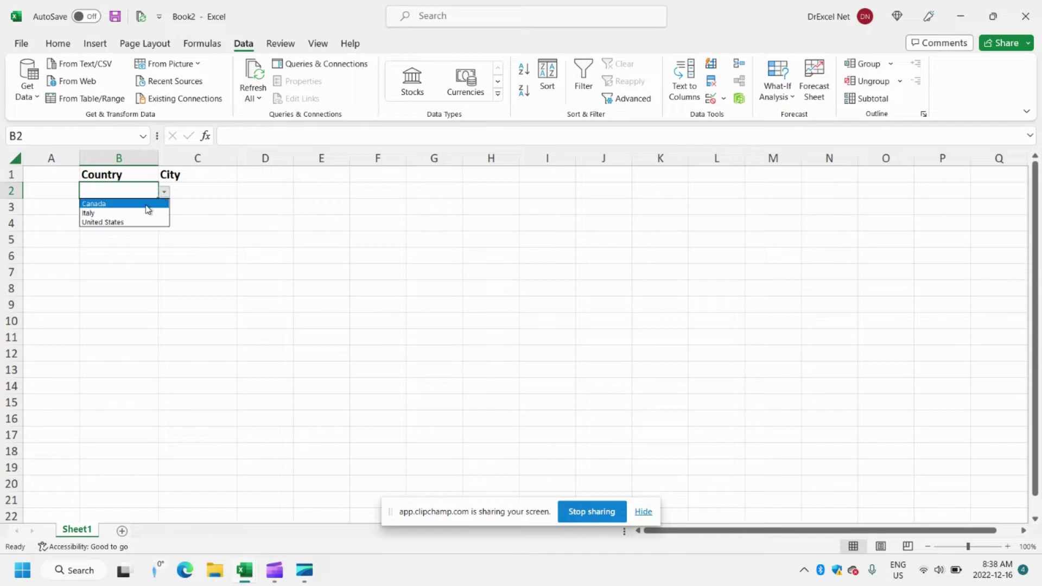
left_click(144, 204)
left_click(357, 186)
Enter Canada in F1 with Toronto, Vancouver and Montreal beneath it.
left_click(371, 179)
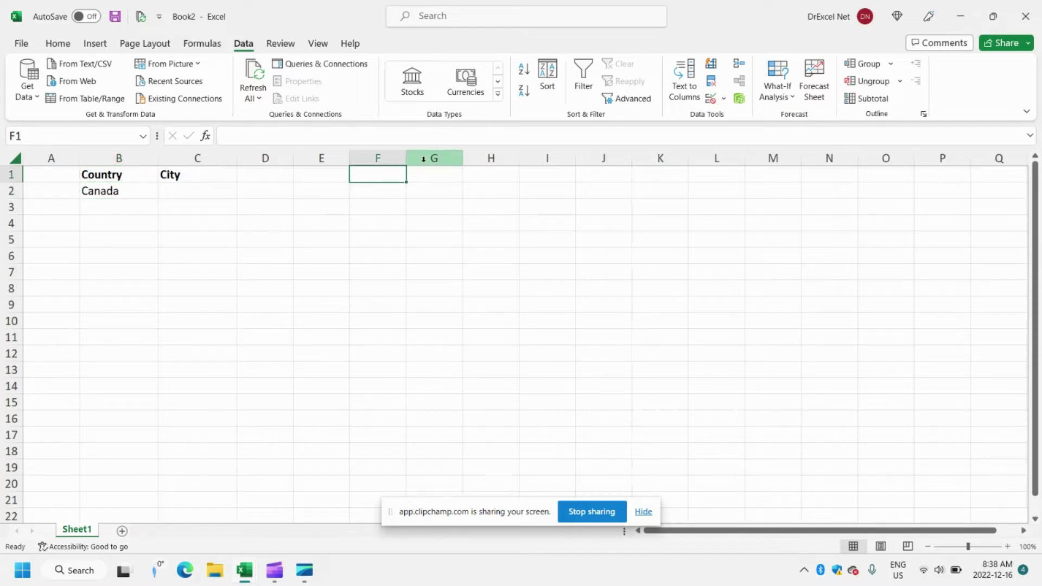
type("Canada")
key("Return")
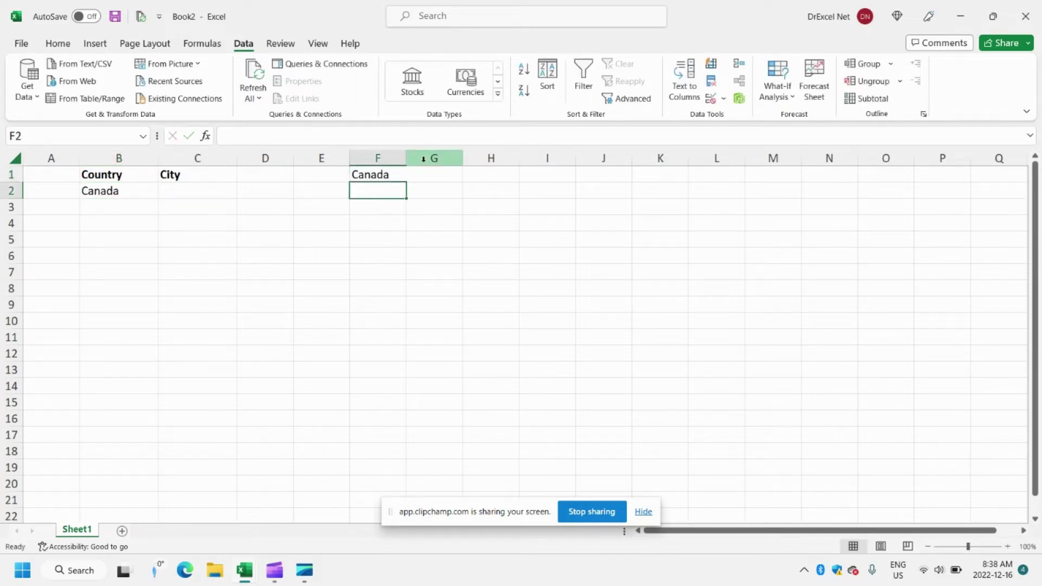
type("Toronto")
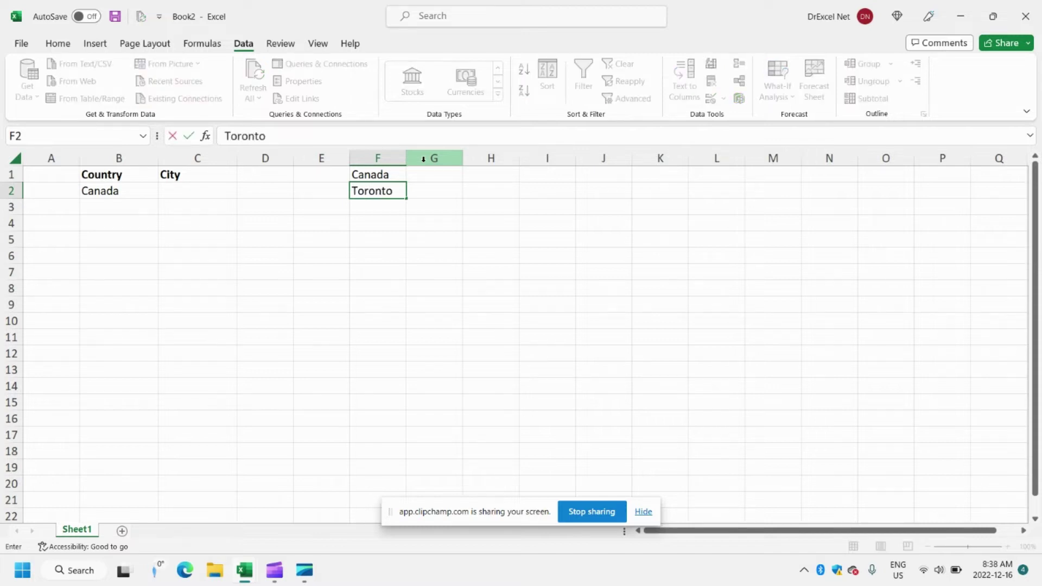
key("Return")
type("Vancouver")
key("Return")
type("Montreal")
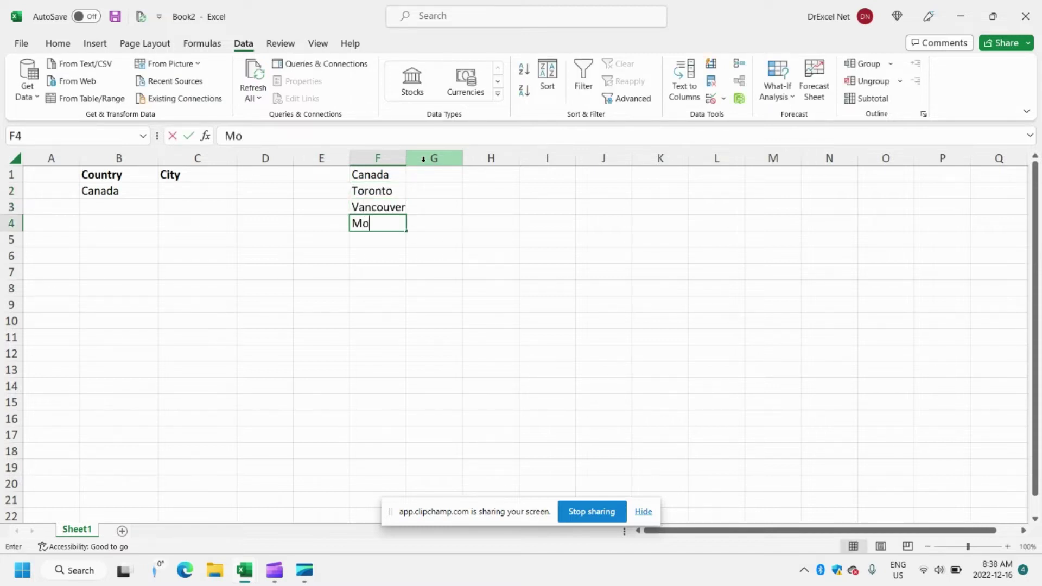
key("Return")
Enter Italy in G1 with Rome, Milan and Venice beneath it.
left_click(427, 175)
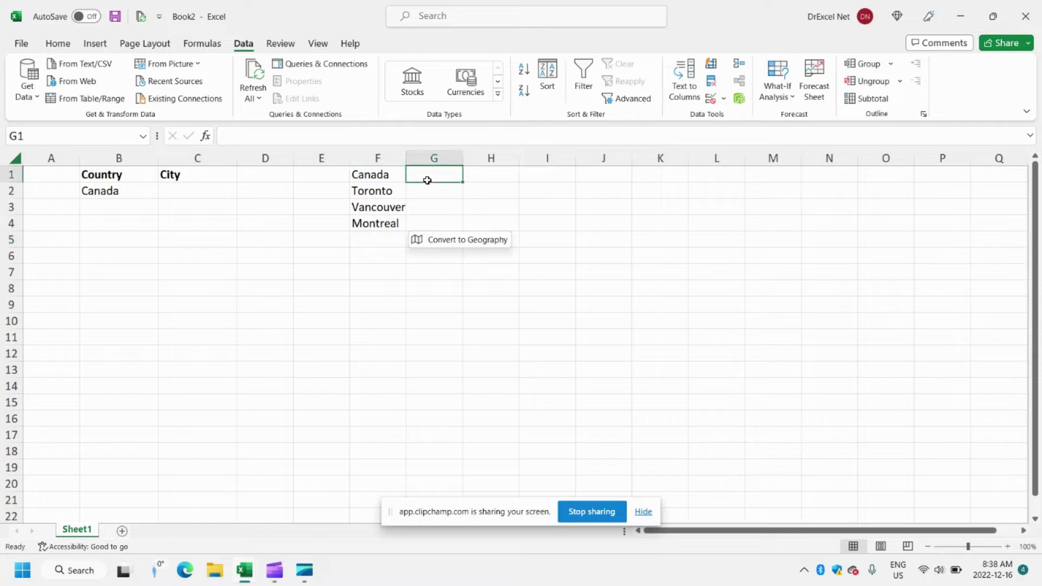
type("Italy")
key("Return")
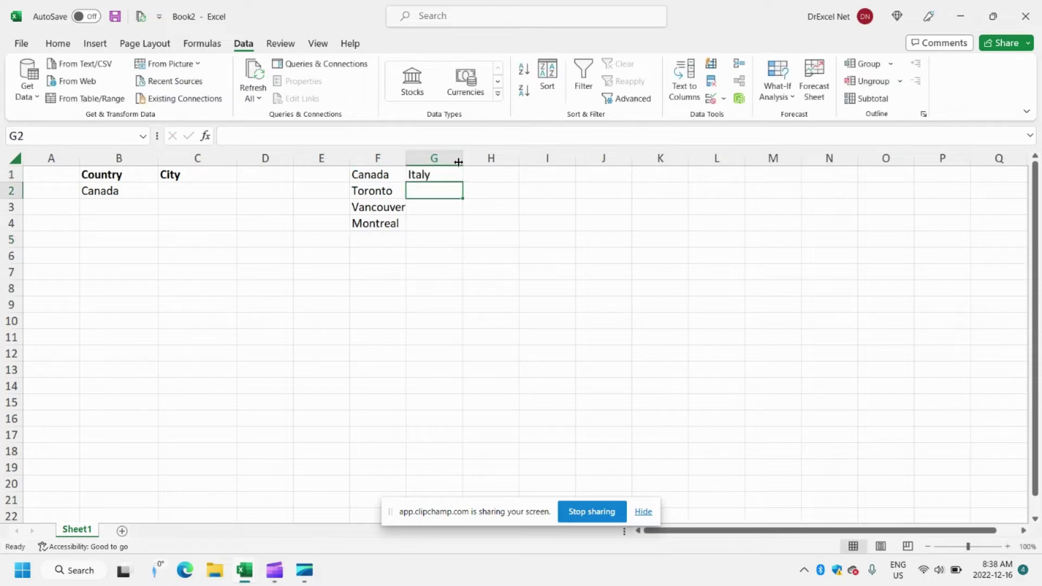
type("Rome")
key("Return")
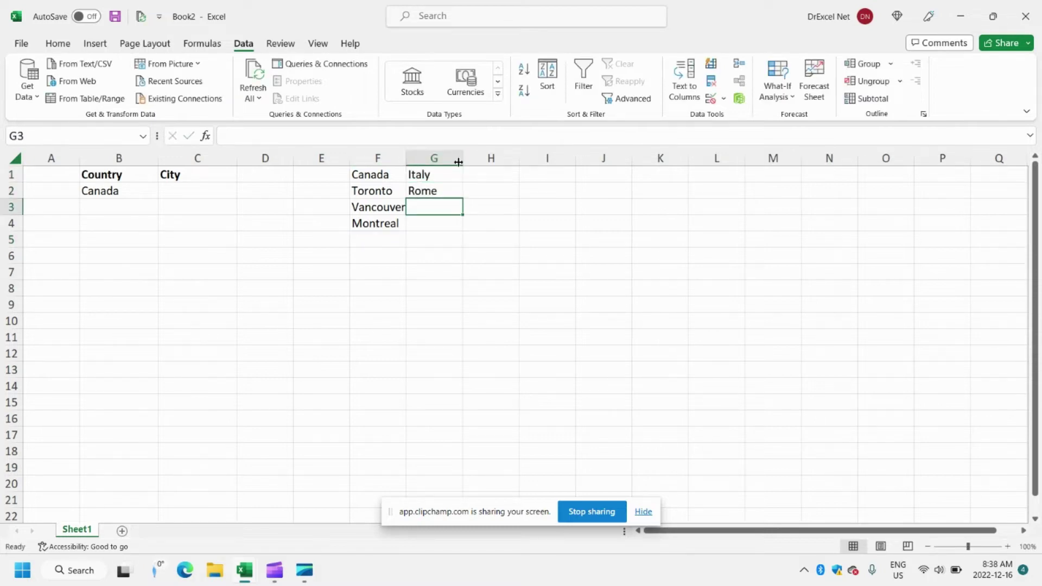
type("Milan")
key("Return")
type("Venice")
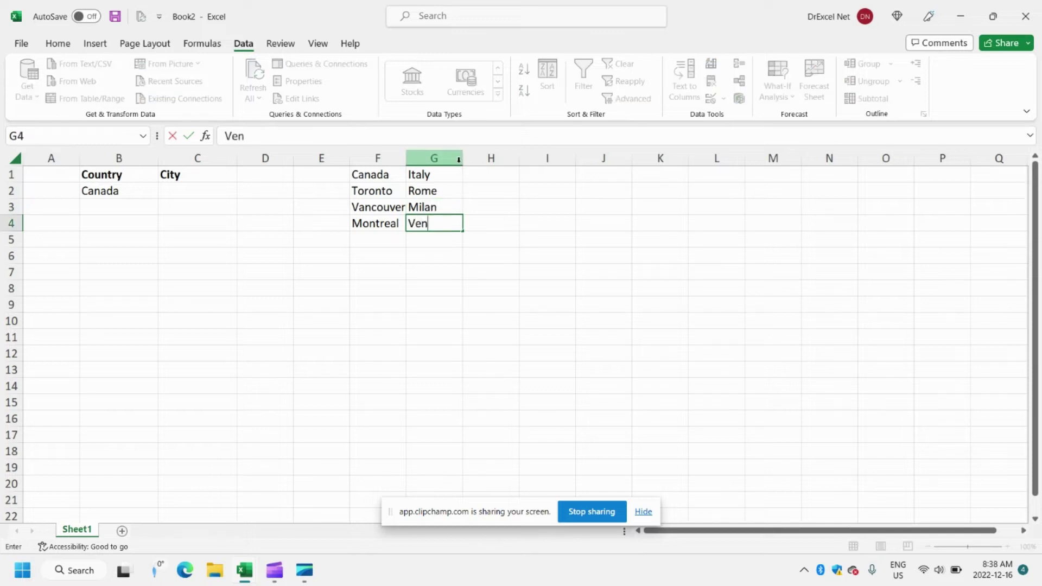
key("Tab")
Enter United States in H1 with New York, Los Angeles and Texas beneath it.
key("Up")
key("Up")
key("Up")
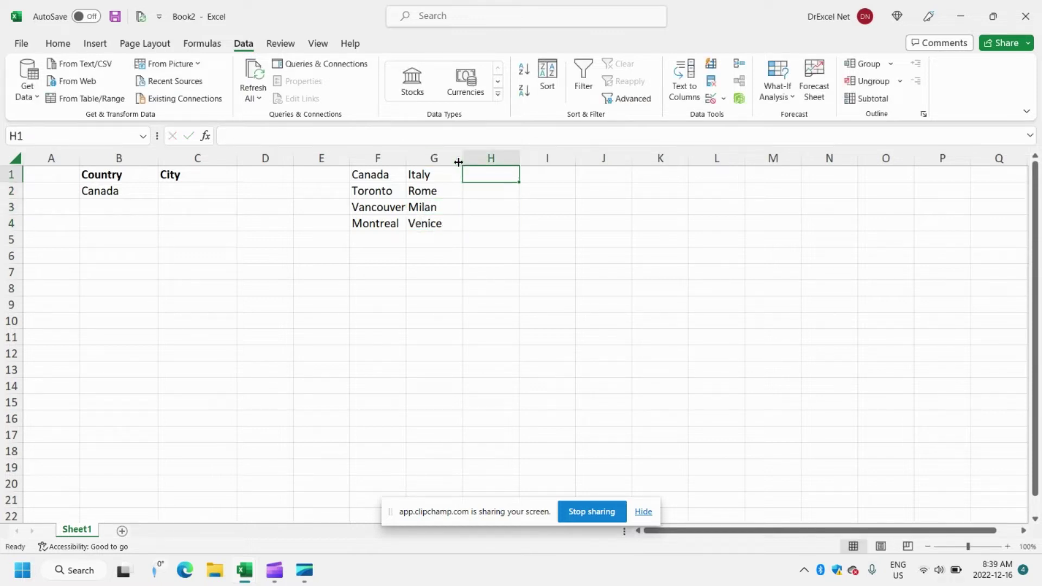
type("United States")
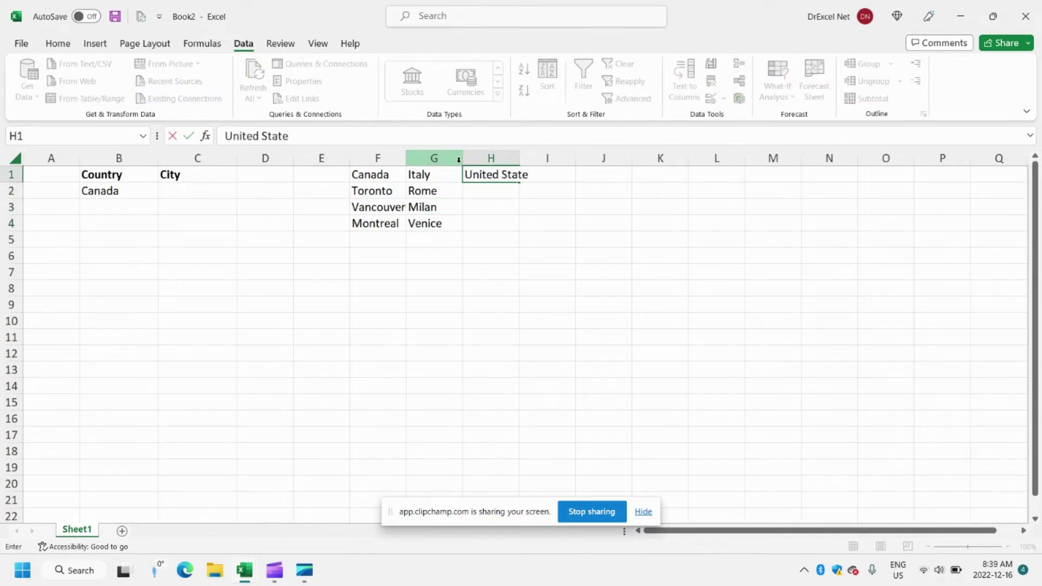
key("Return")
type("New York")
key("Return")
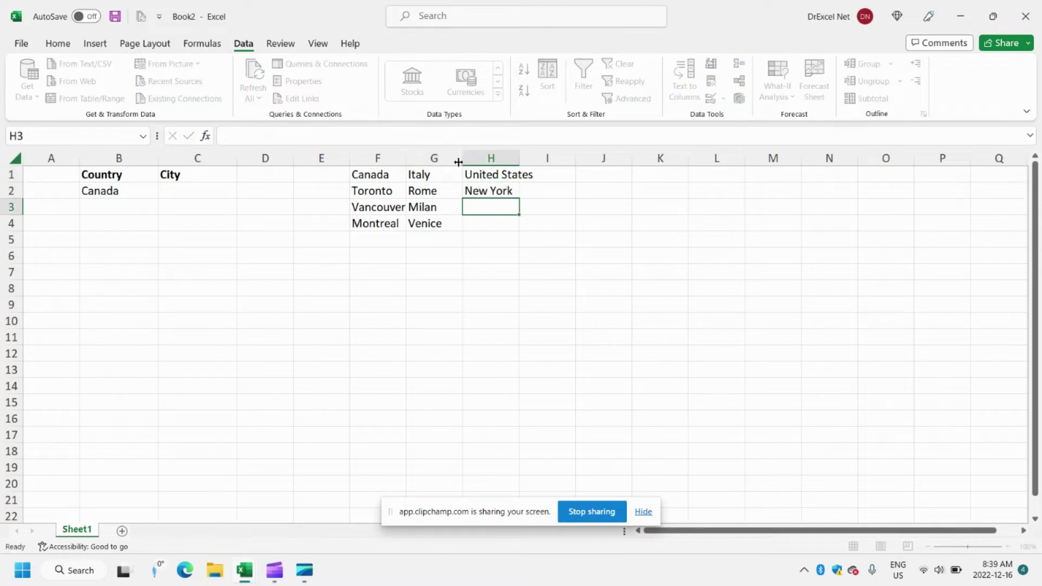
type("Los Angeles")
key("Return")
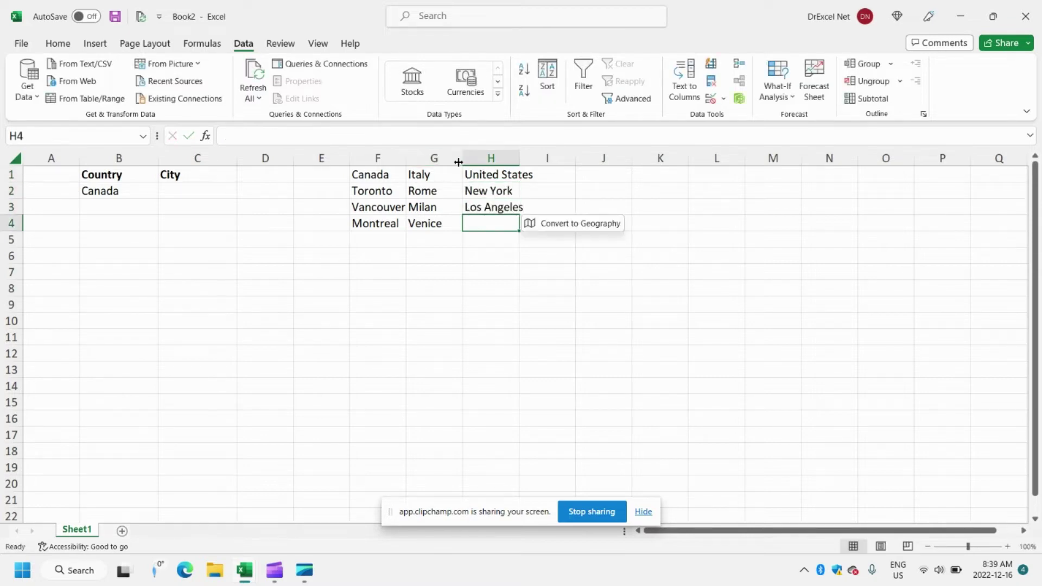
type("Texas")
key("Return")
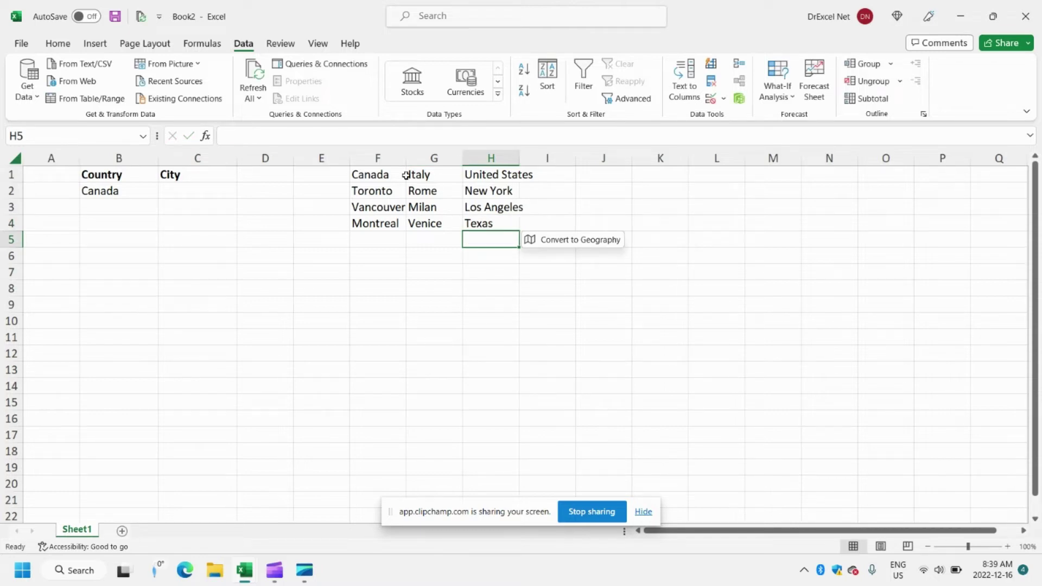
Widen columns F and G and name the F2:F4 range Canada.
left_click(188, 189)
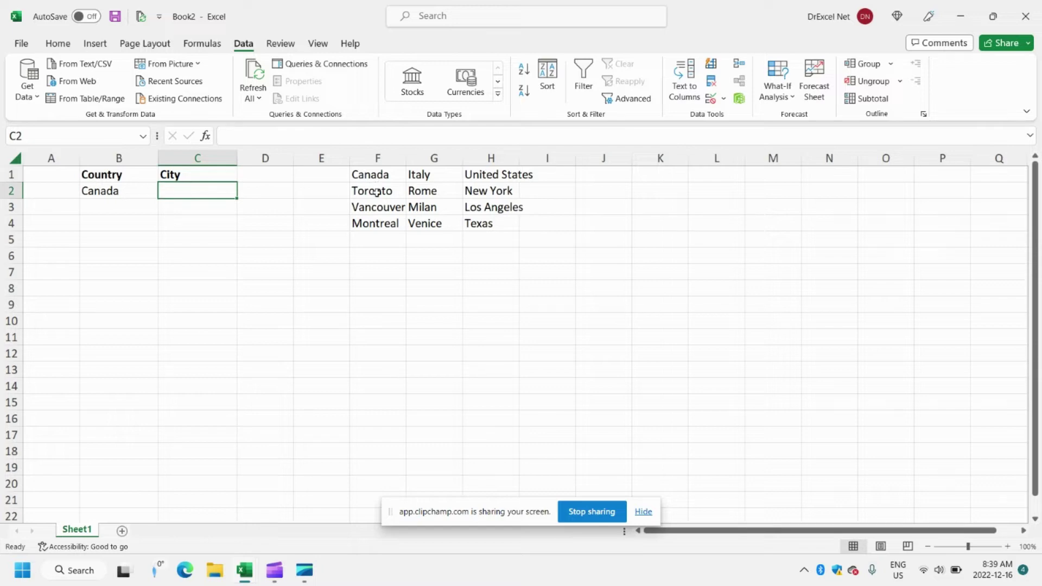
left_click_drag(406, 161, 588, 158)
left_click_drag(374, 193, 382, 222)
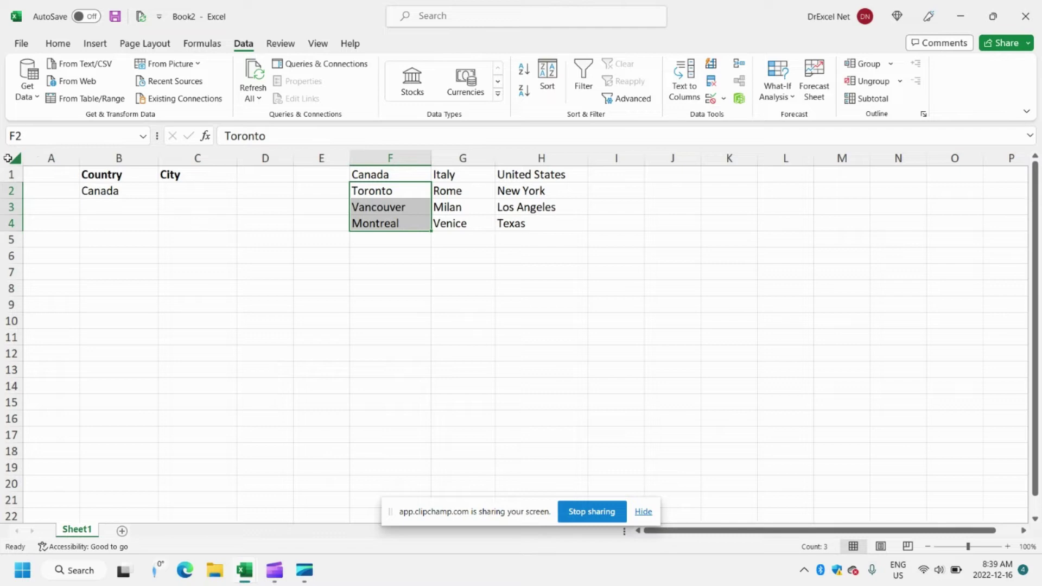
left_click(24, 135)
type("Canada")
key("Return")
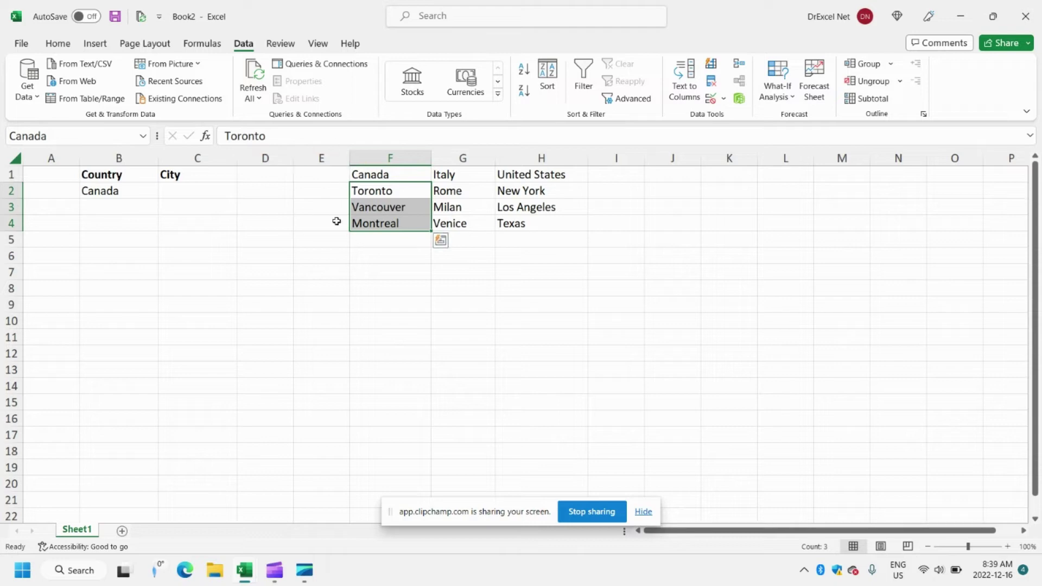
Name the Italian cities in G2:G4 Italy.
left_click(523, 287)
left_click_drag(452, 187, 455, 224)
left_click(49, 136)
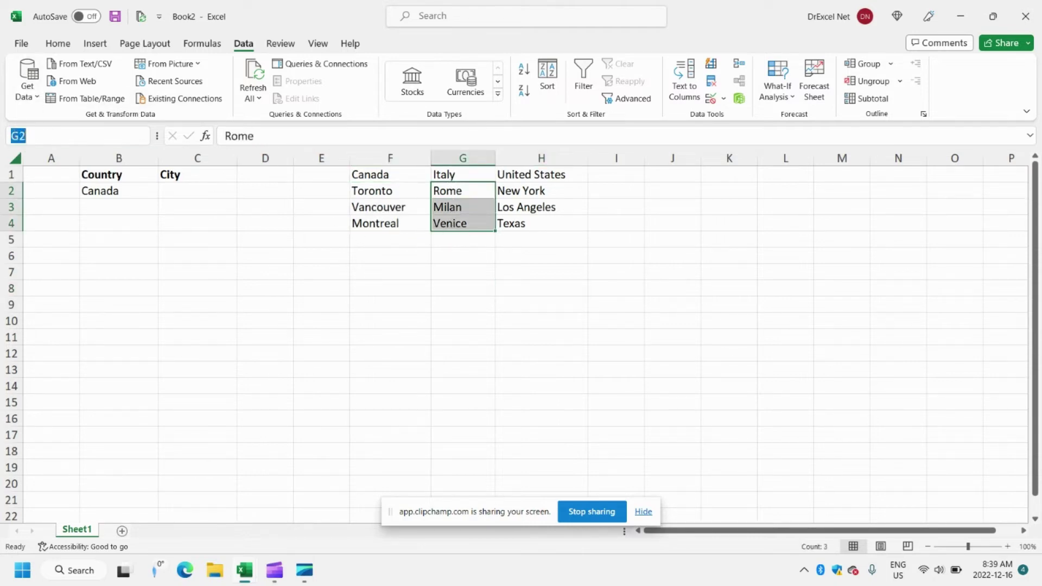
type("Italy")
key("Return")
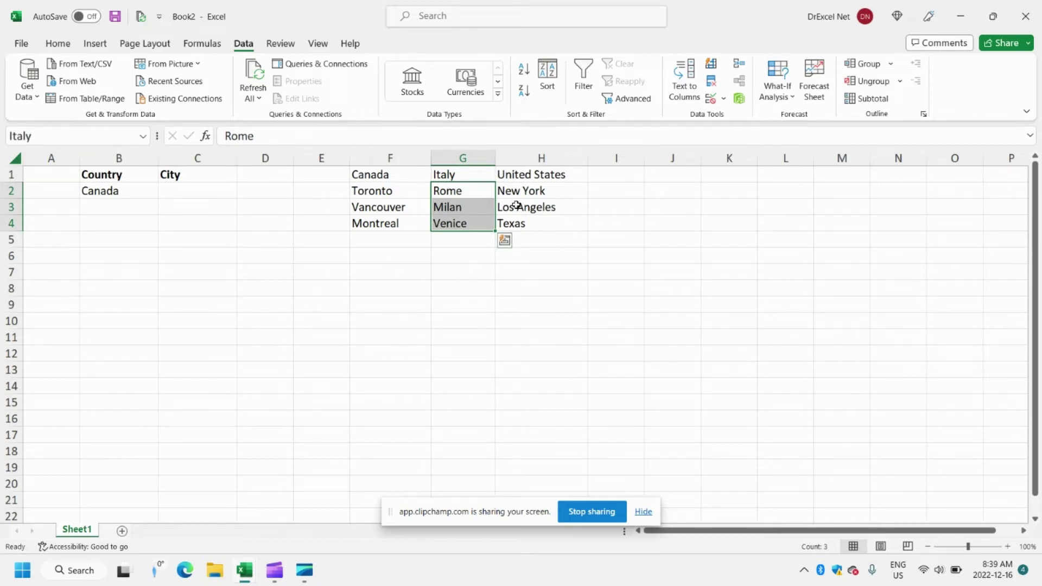
Name H2:H4 UnitedStates after the name 'United States' is rejected as invalid.
left_click_drag(536, 191, 524, 222)
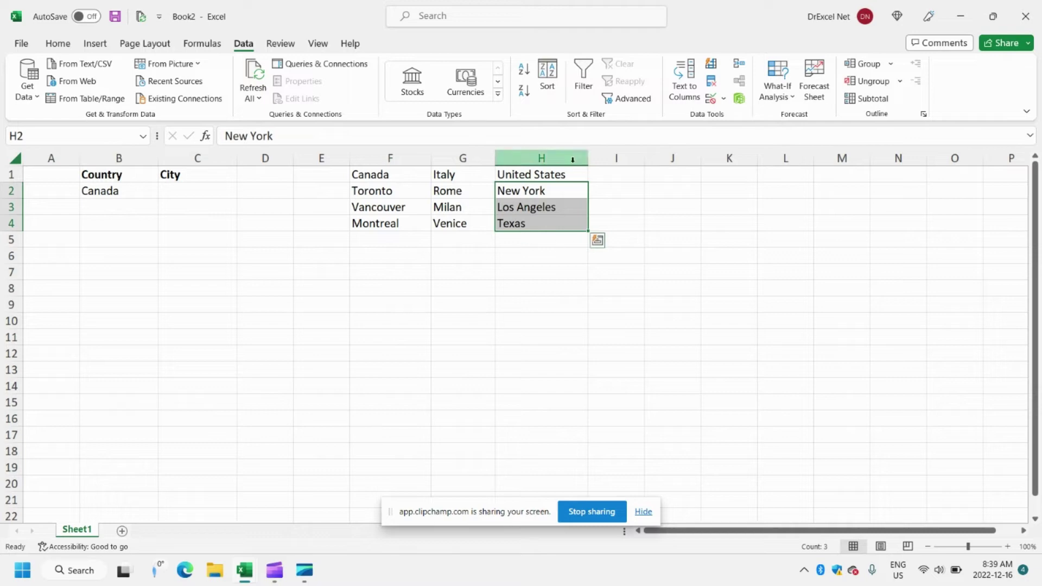
left_click(43, 130)
type("United States")
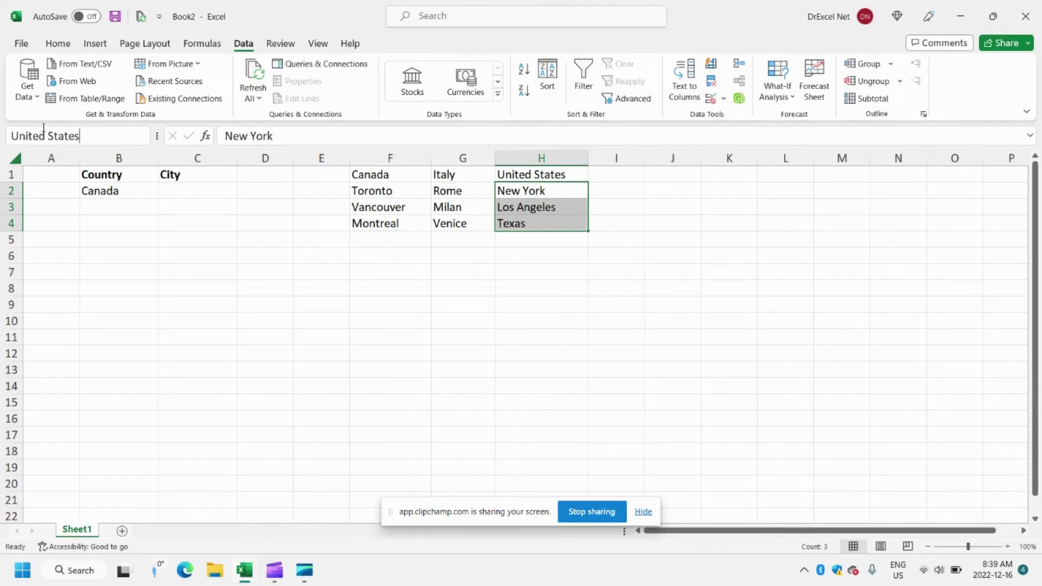
key("Return")
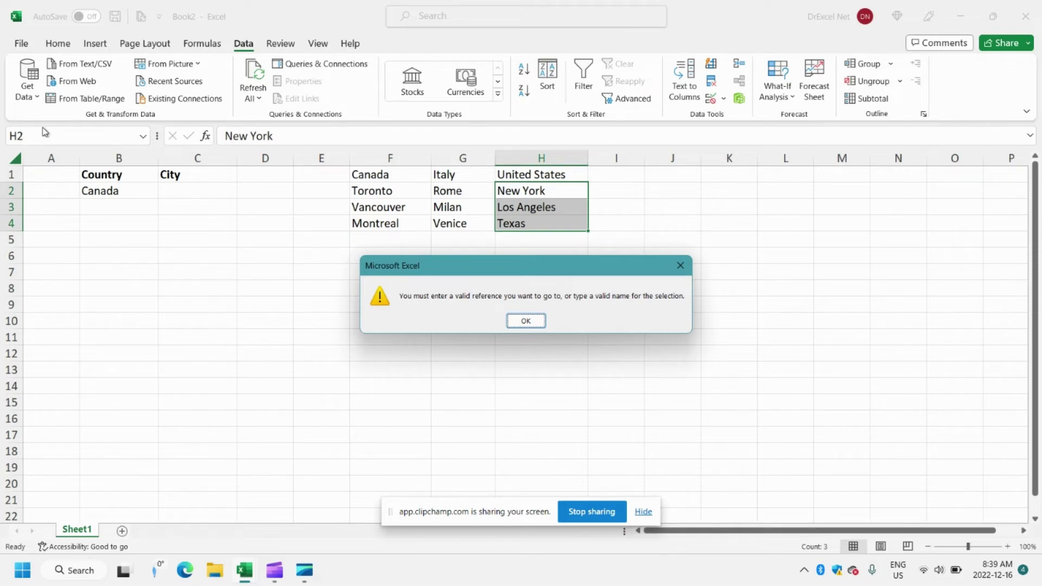
left_click(515, 322)
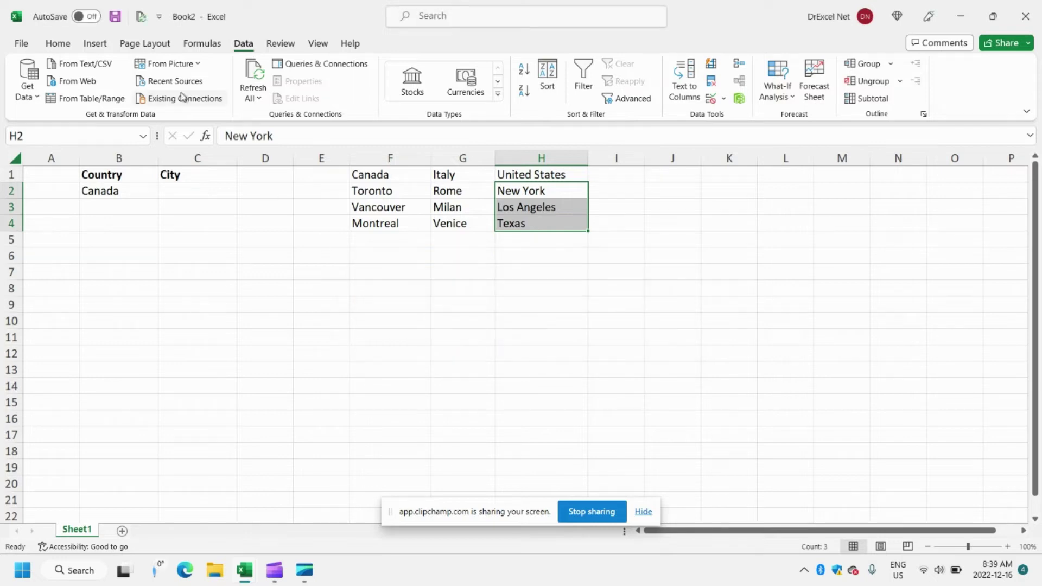
left_click(39, 137)
type("UnitedSta")
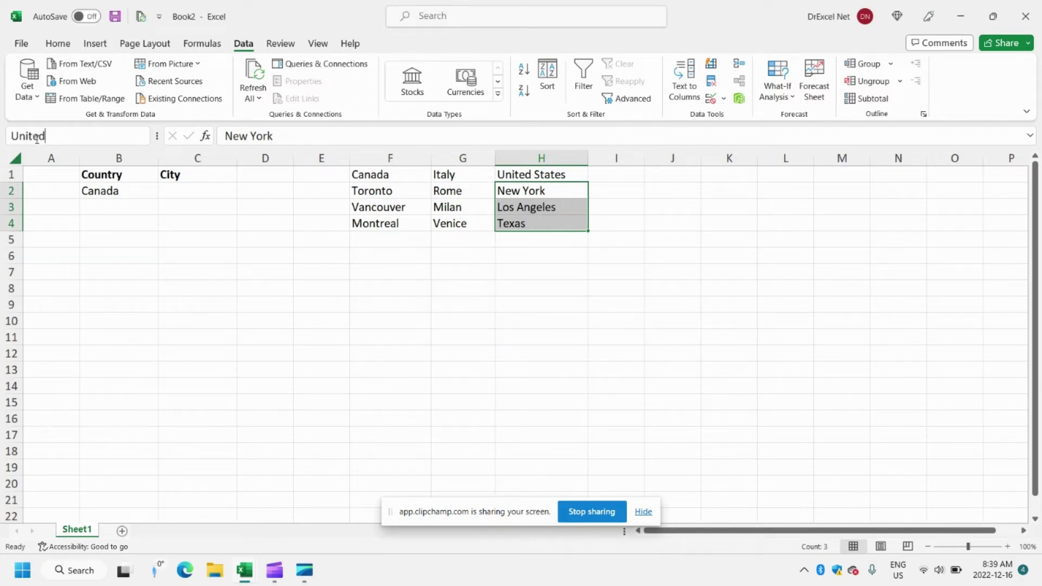
type("tes")
key("Return")
Reselect each city range to verify the Canada, Italy and UnitedStates names.
left_click(455, 292)
left_click_drag(380, 189, 380, 220)
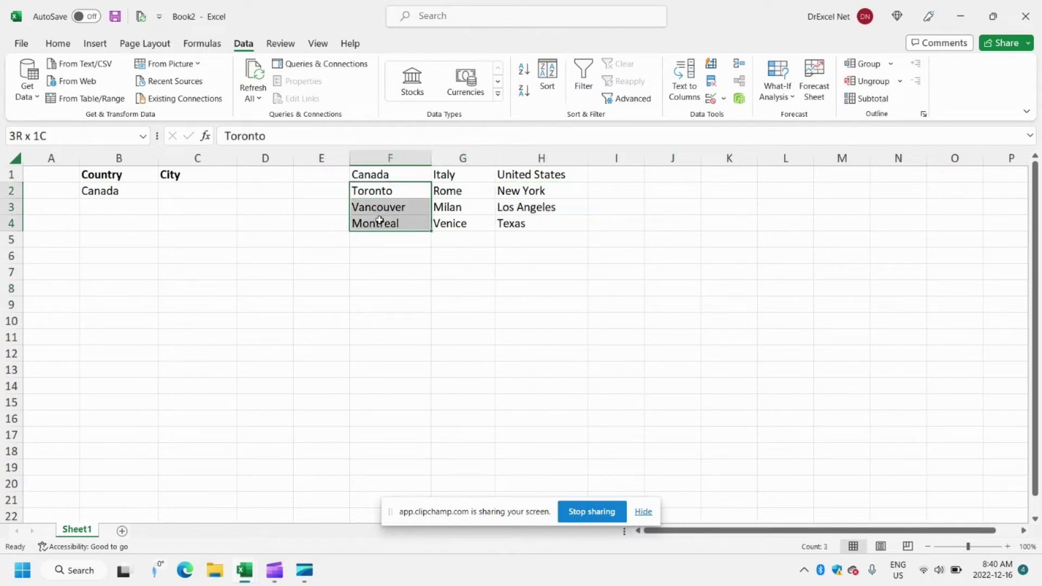
left_click_drag(452, 191, 463, 217)
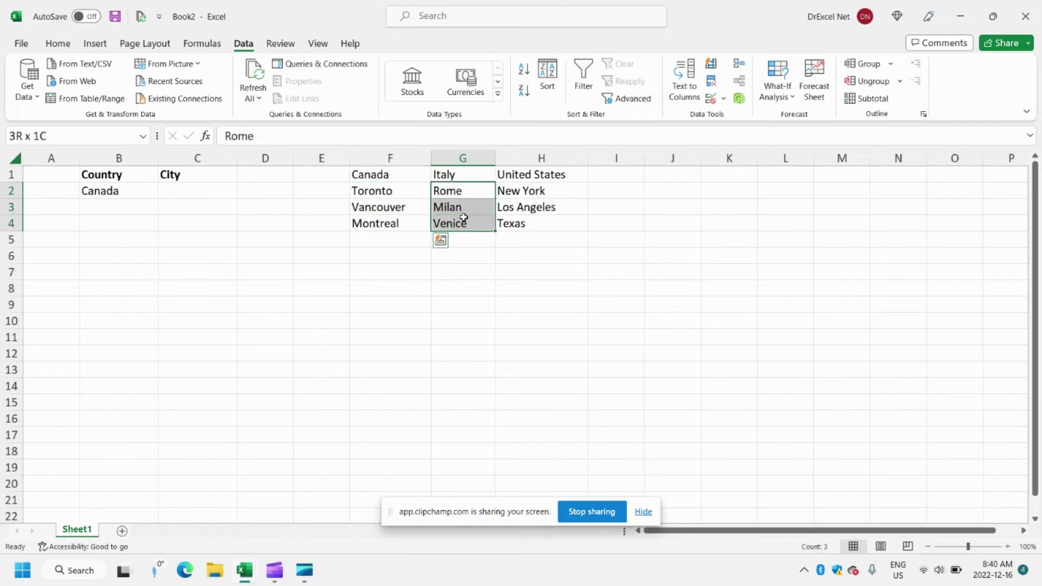
left_click_drag(521, 194, 520, 223)
Give C2 list validation with the source =indirect(b2).
left_click(162, 234)
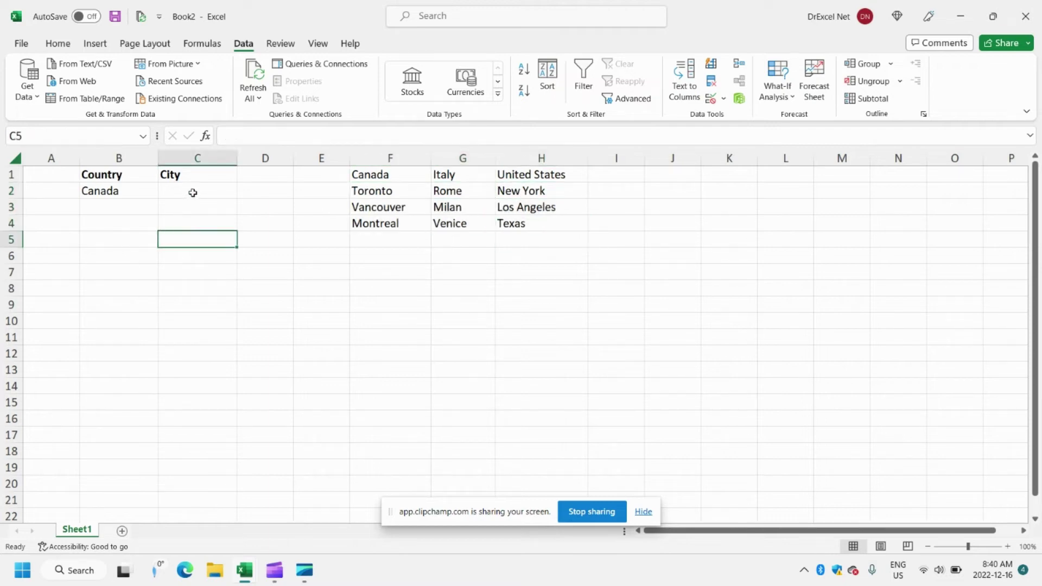
left_click(194, 190)
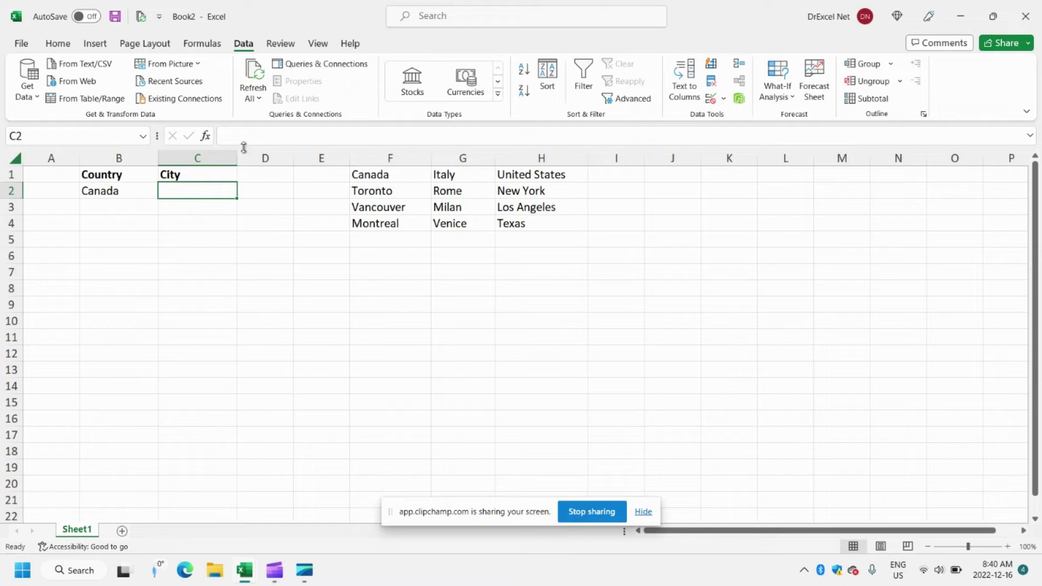
left_click(724, 98)
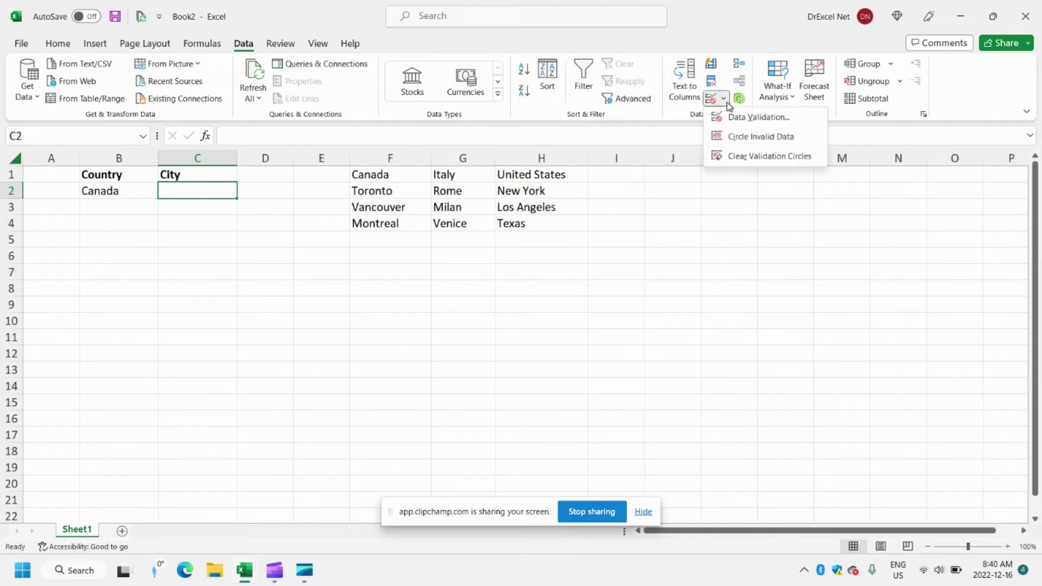
left_click(732, 118)
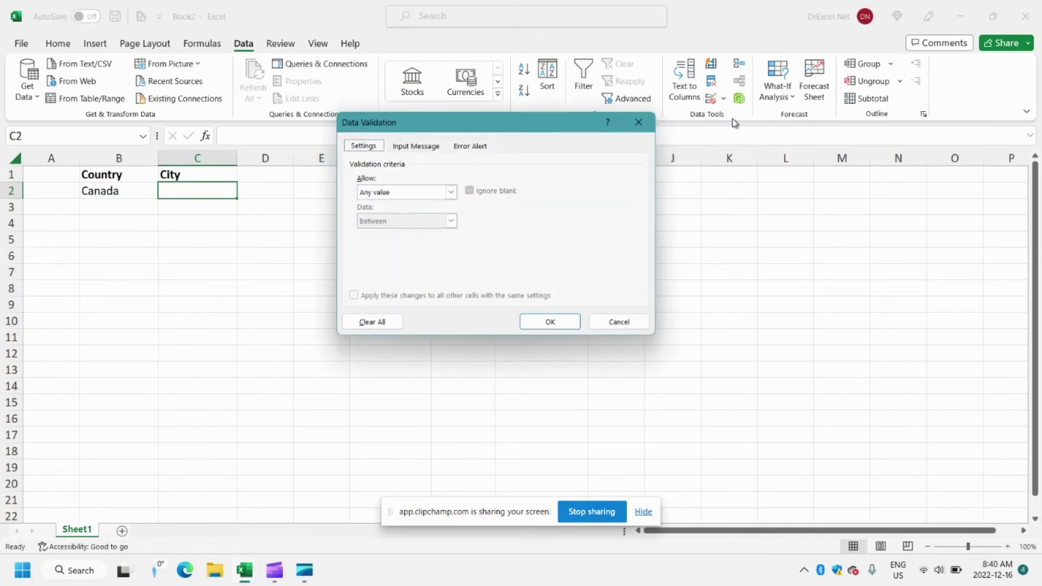
left_click_drag(535, 116, 592, 148)
left_click(511, 217)
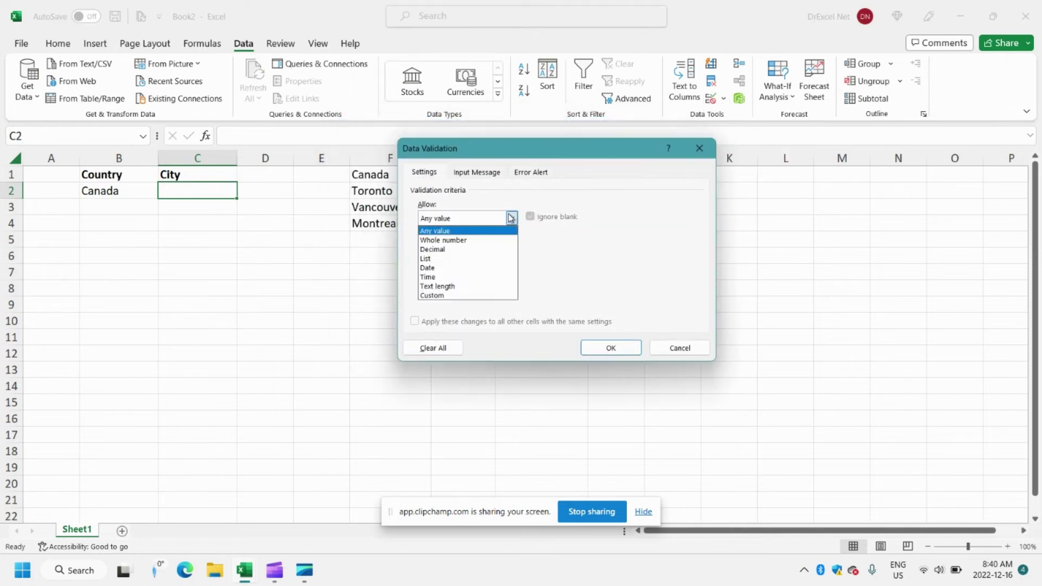
left_click(450, 257)
left_click(449, 274)
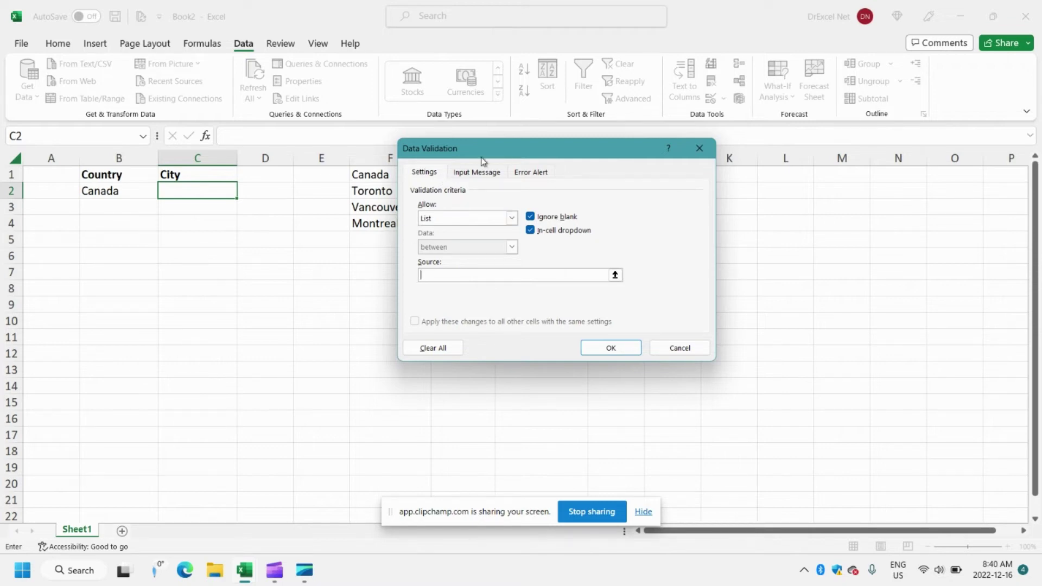
left_click_drag(488, 158, 426, 267)
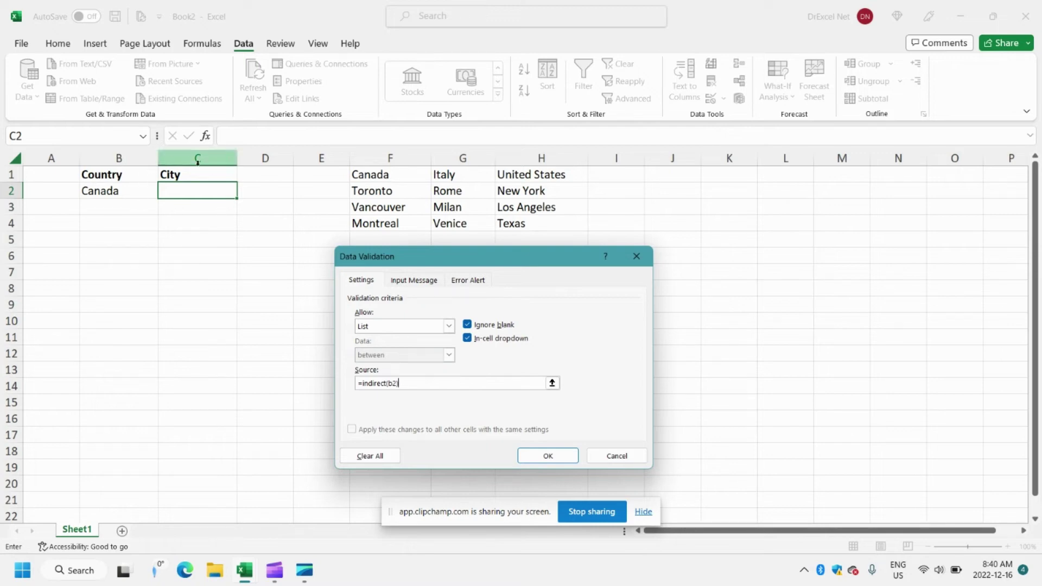
left_click(559, 459)
Check that C2's city list shows the Canadian cities.
left_click(116, 194)
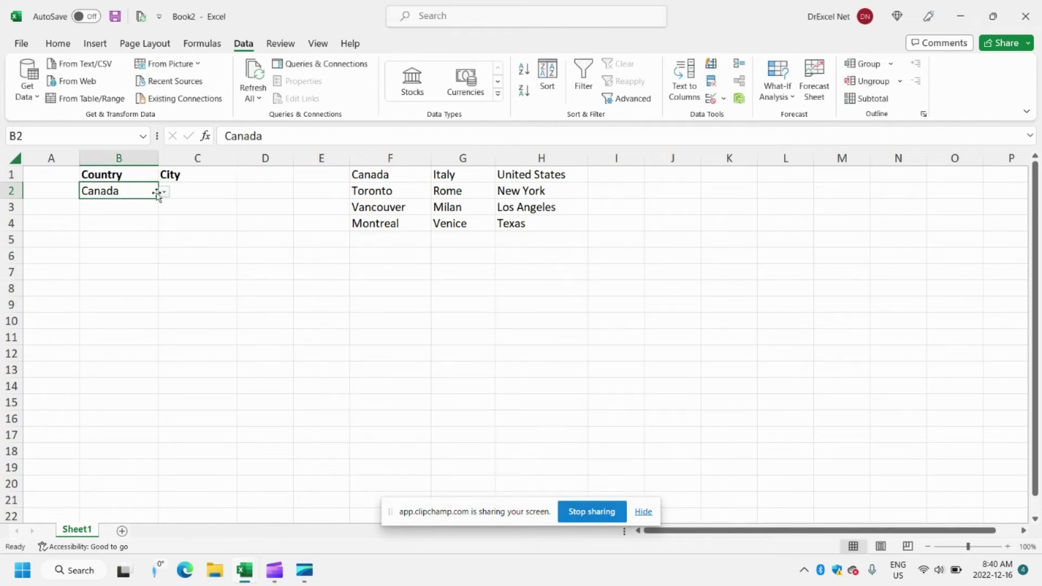
left_click(204, 194)
left_click(244, 198)
left_click(236, 193)
left_click(242, 192)
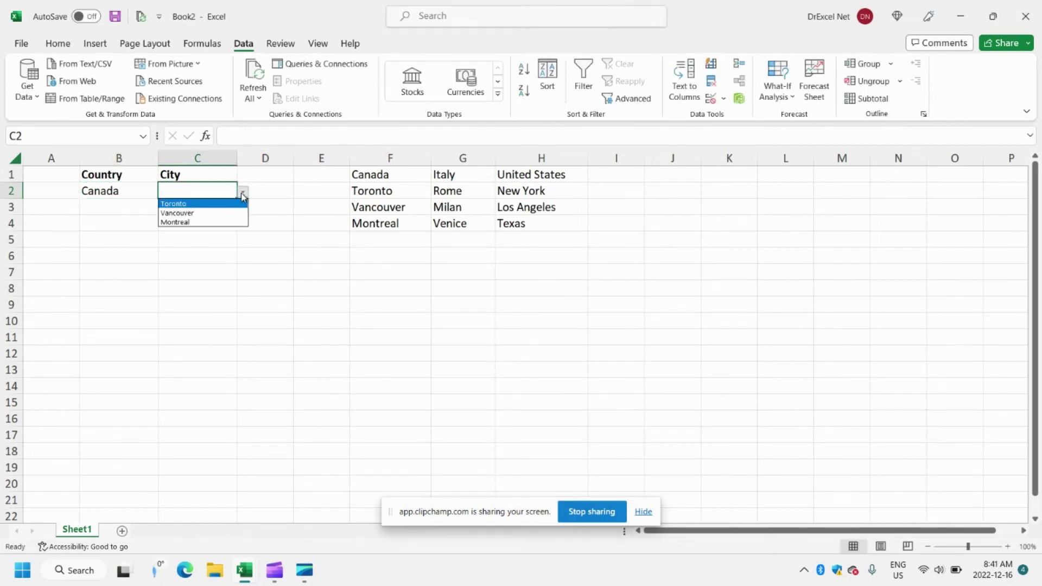
key("Escape")
Switch B2 to Italy and check C2 lists the Italian cities.
left_click(147, 189)
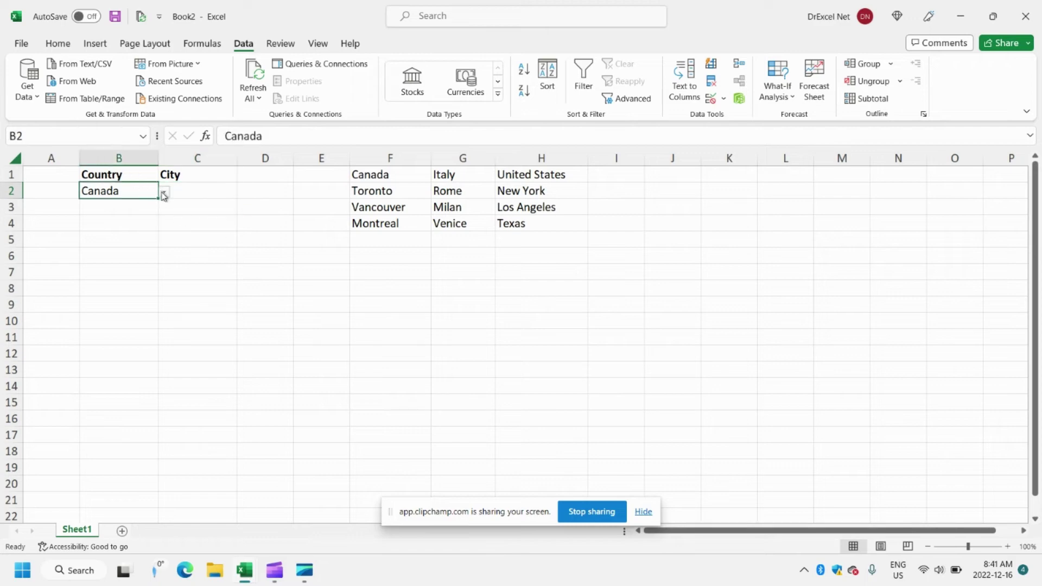
left_click(164, 192)
left_click(144, 212)
left_click(235, 190)
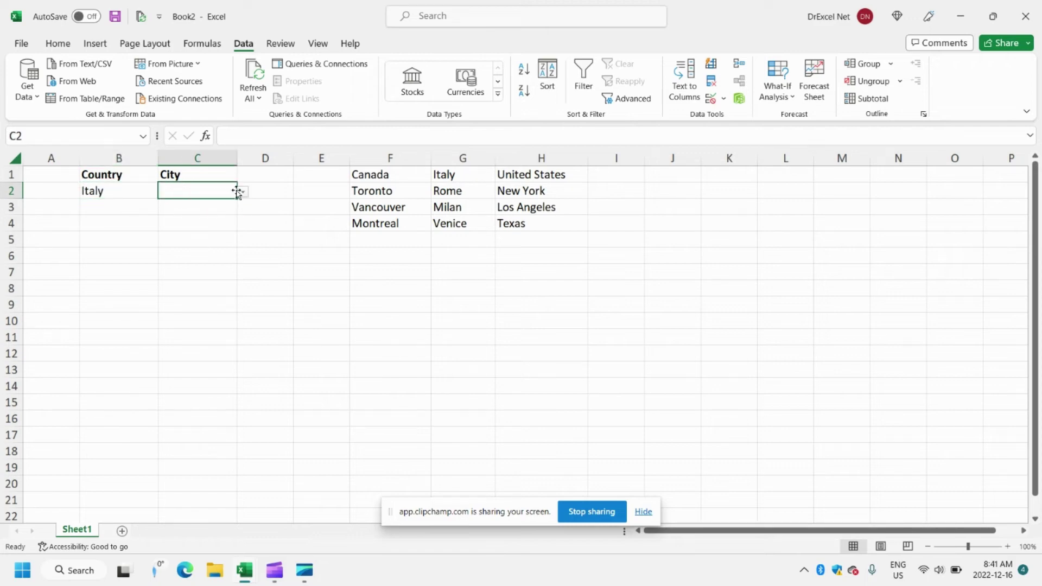
left_click(242, 192)
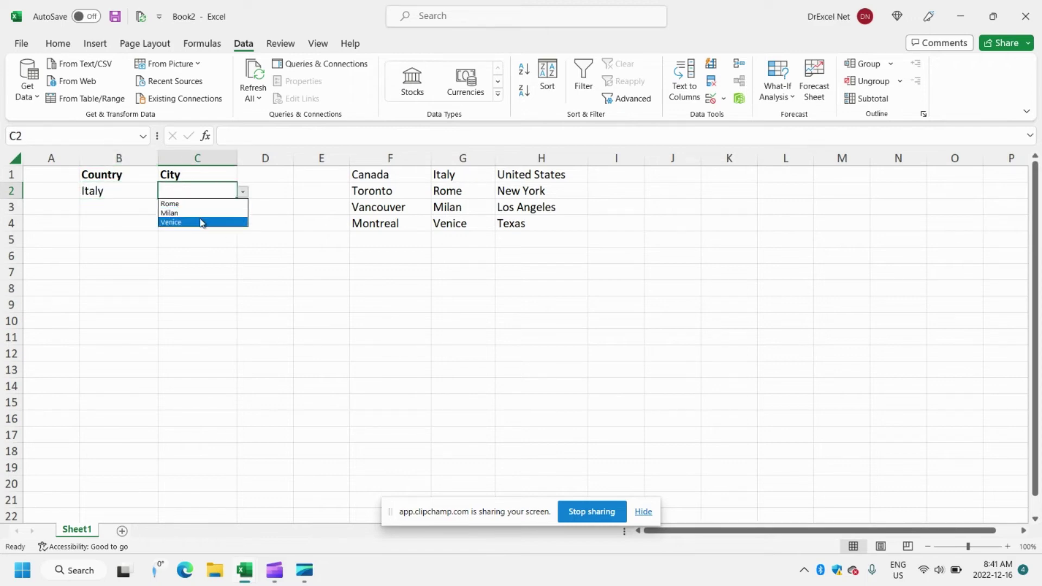
left_click(153, 188)
Switch B2 to United States, find C2 empty, and check H2:H4's range name.
left_click(163, 192)
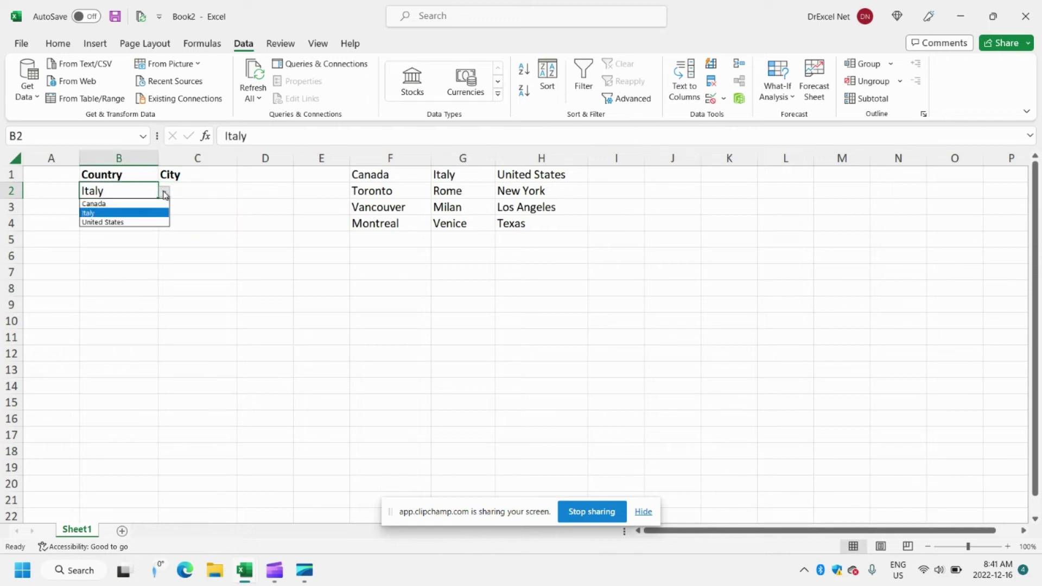
left_click(135, 221)
left_click(223, 193)
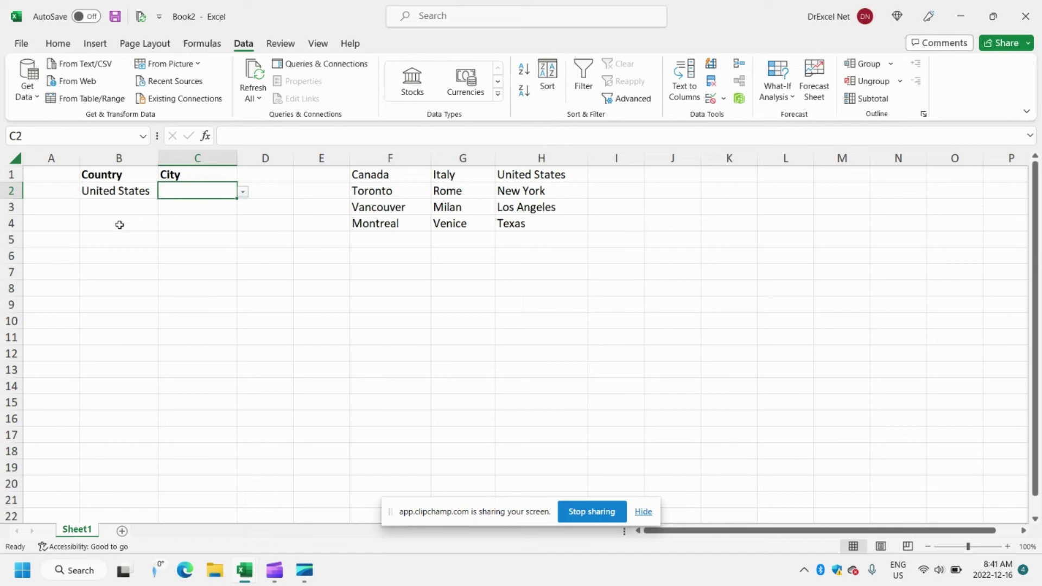
left_click(507, 268)
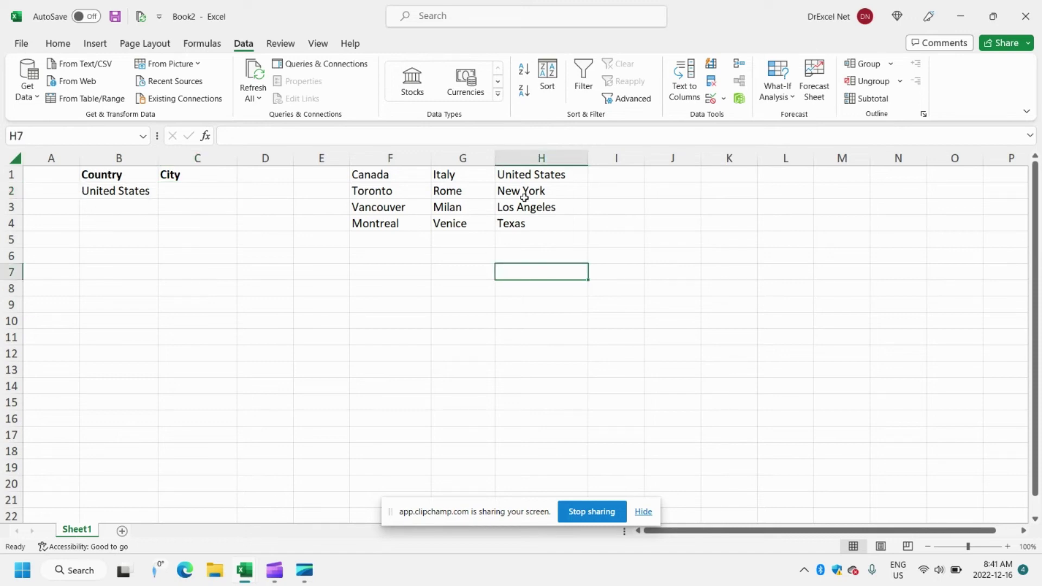
left_click_drag(524, 197, 525, 223)
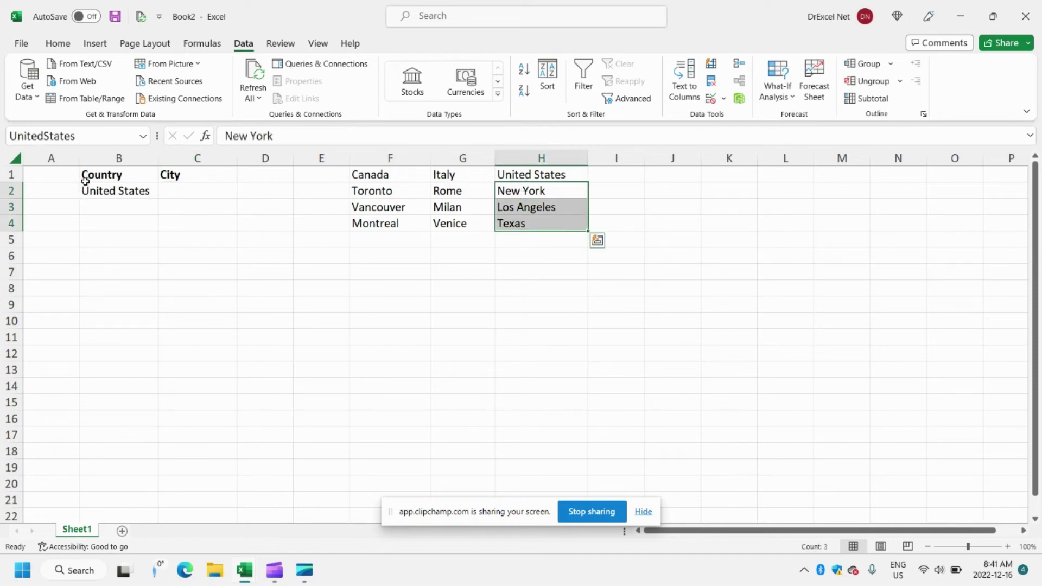
left_click(130, 192)
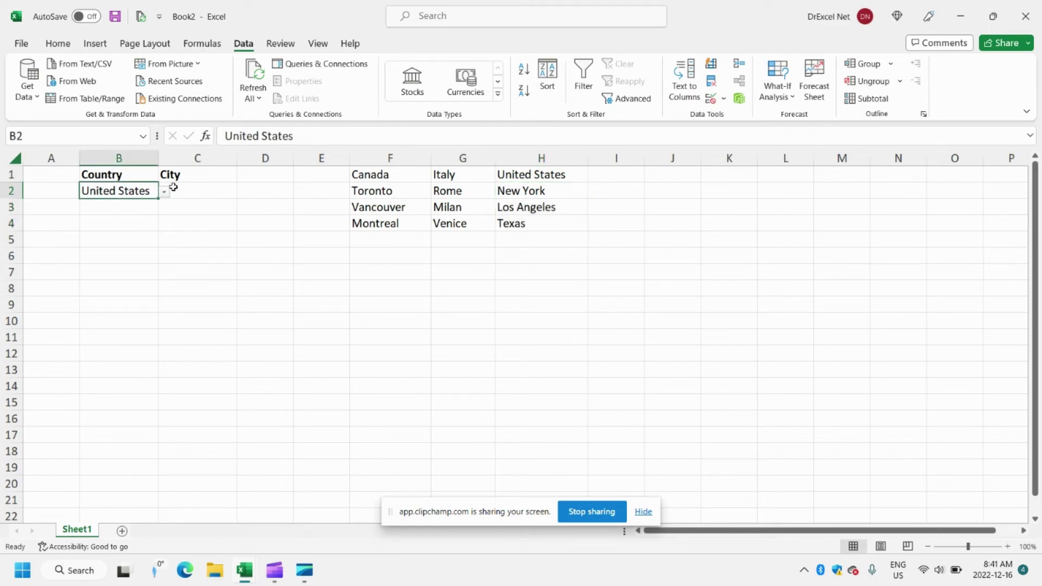
left_click(174, 188)
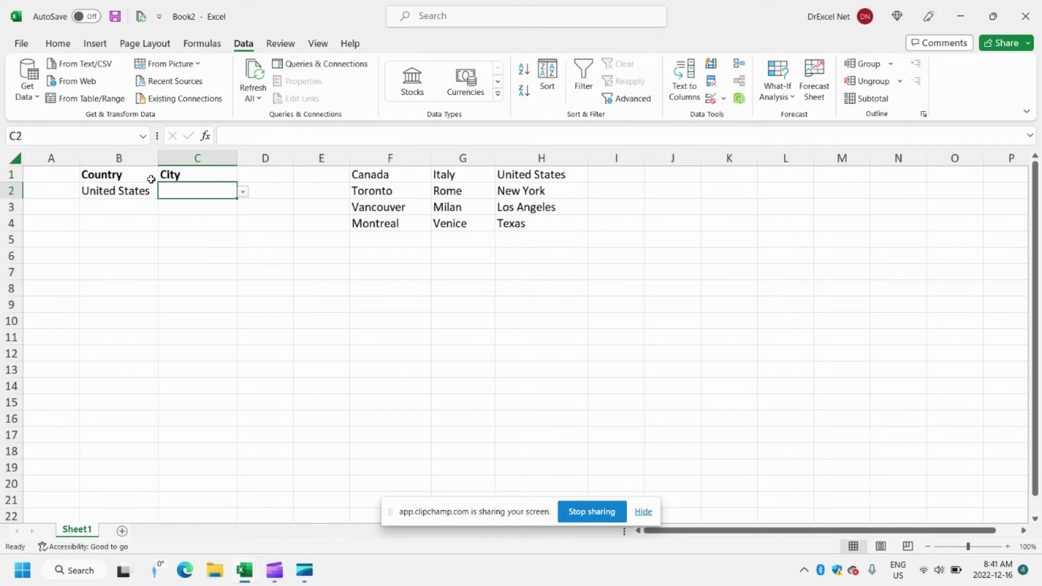
Rewrite C2's validation source as =INDIRECT(substitute(B2," ","")) to strip spaces.
left_click(724, 98)
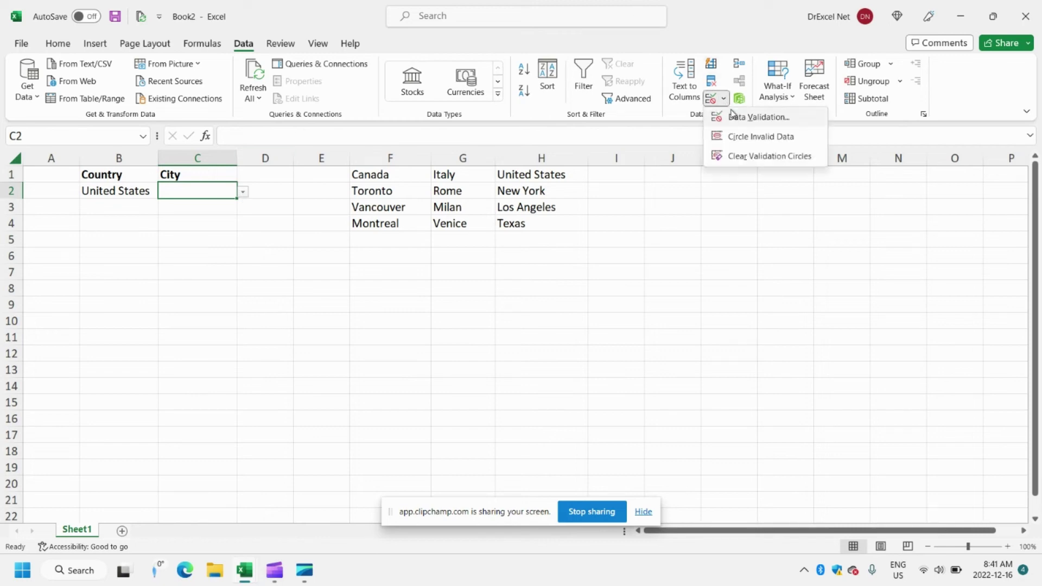
left_click(733, 117)
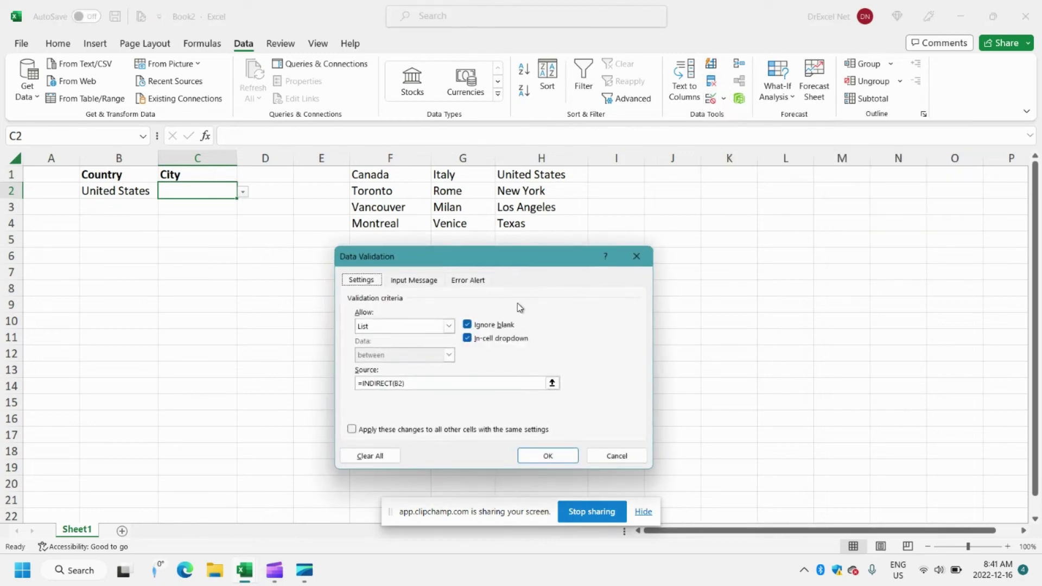
left_click_drag(464, 265, 454, 155)
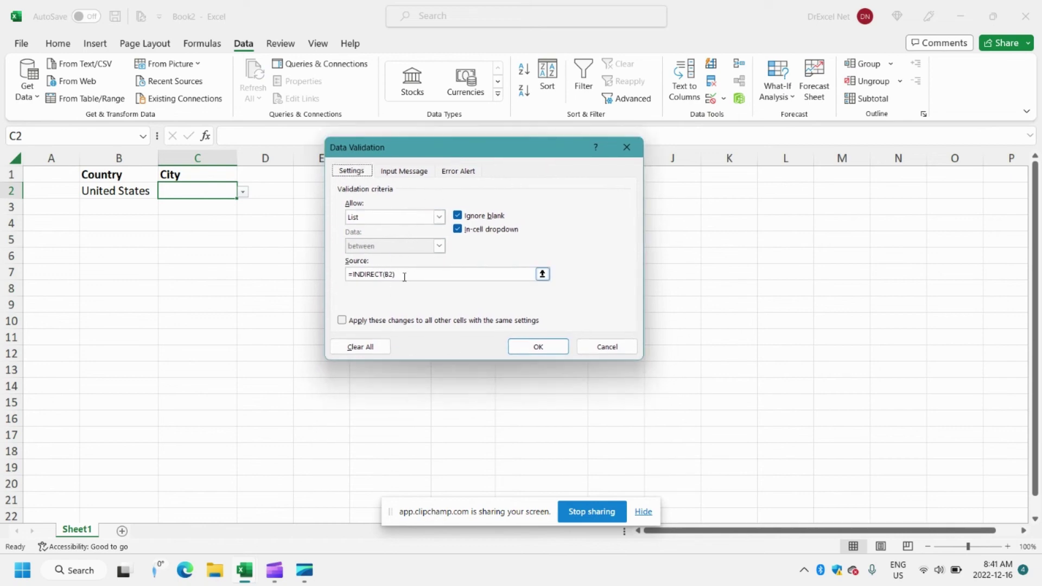
left_click(384, 274)
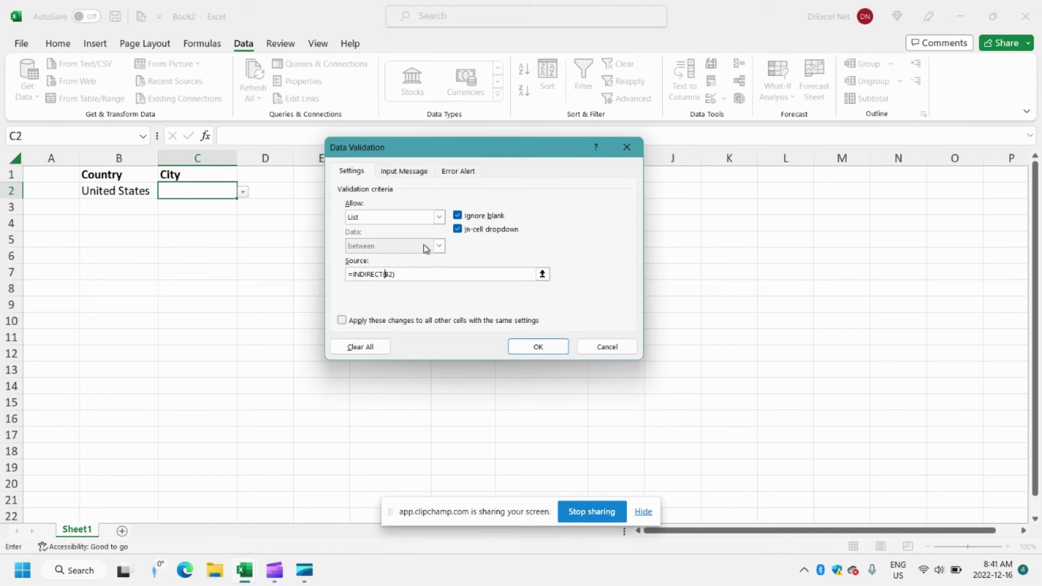
type("substitute(")
type("\" \",\"\"")
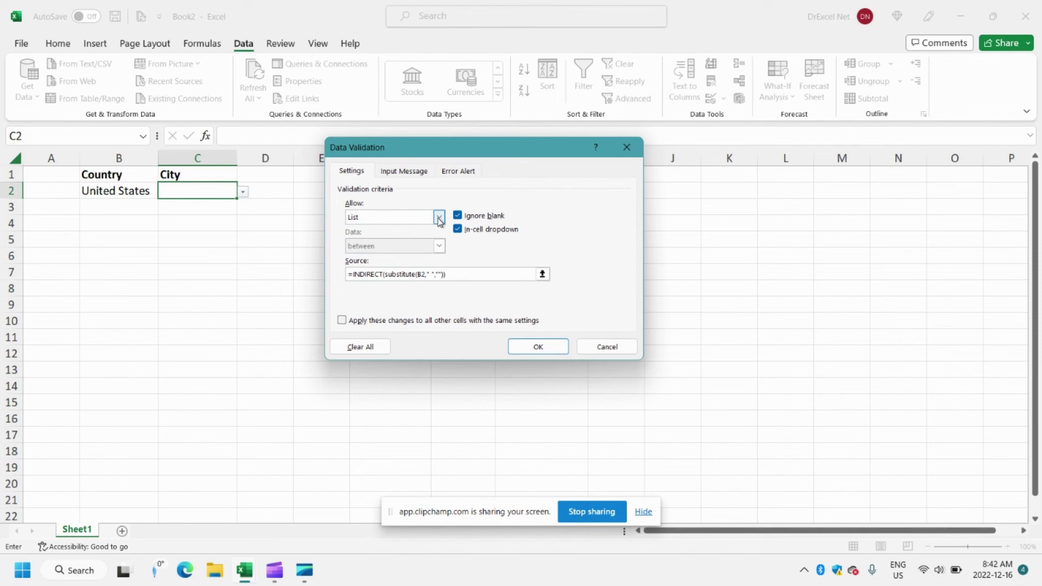
Apply the new source and confirm United States offers New York, Los Angeles and Texas.
left_click(537, 345)
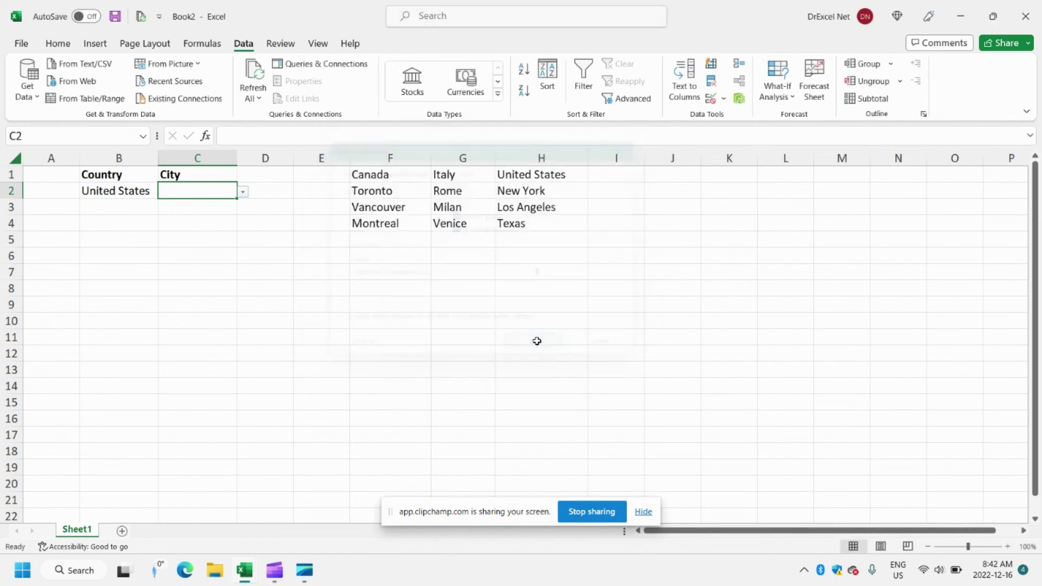
left_click(243, 194)
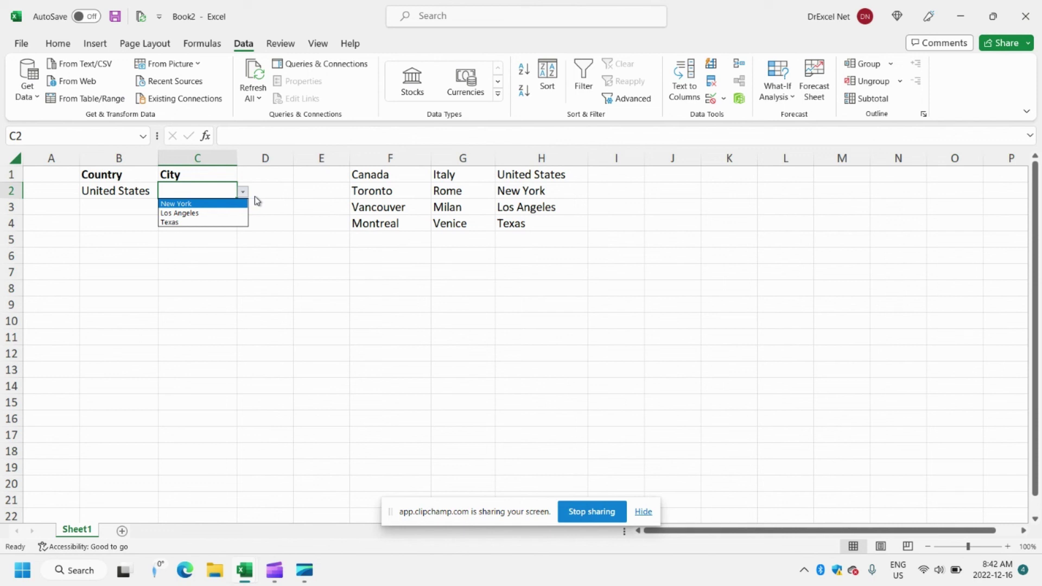
left_click(143, 193)
Switch B2 back to Canada and check its cities in C2.
left_click(164, 191)
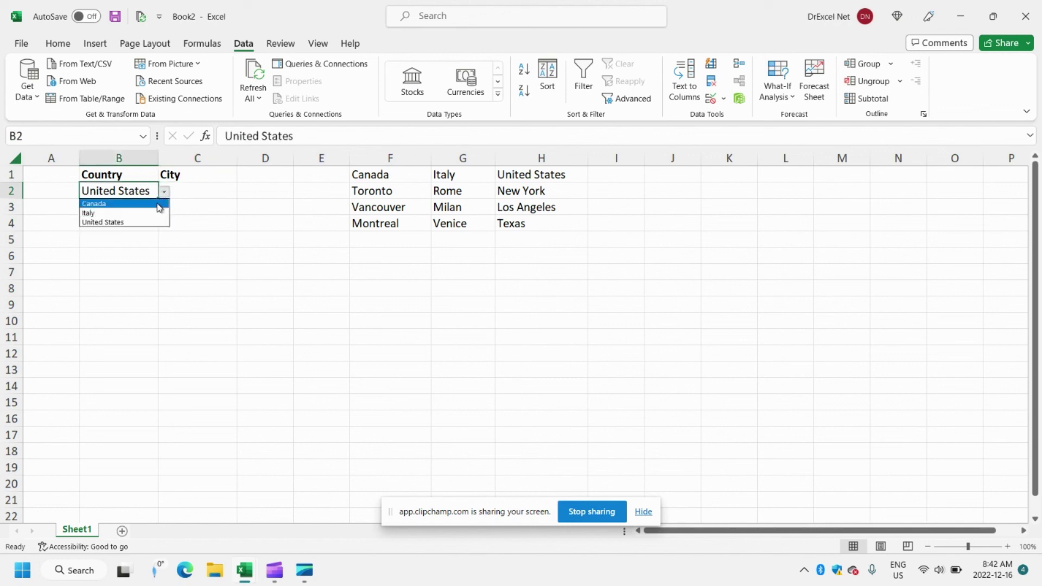
left_click(158, 204)
left_click(226, 191)
left_click(243, 193)
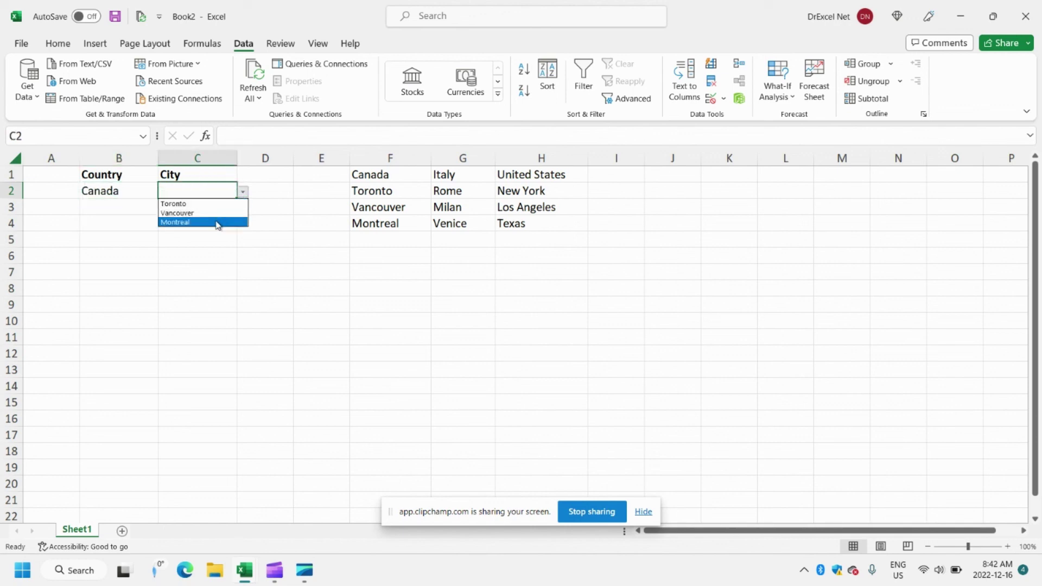
left_click(243, 192)
left_click(264, 202)
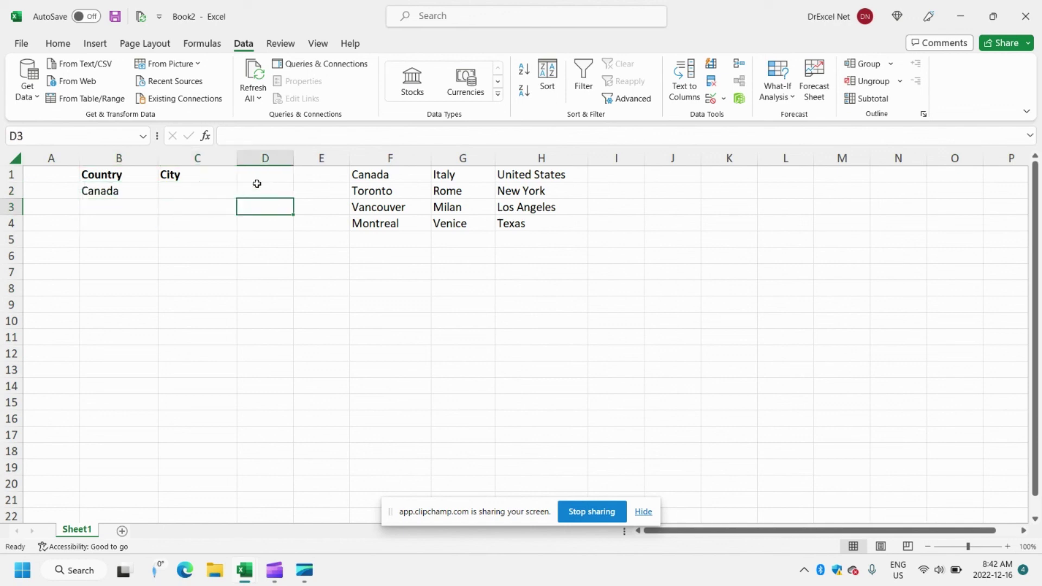